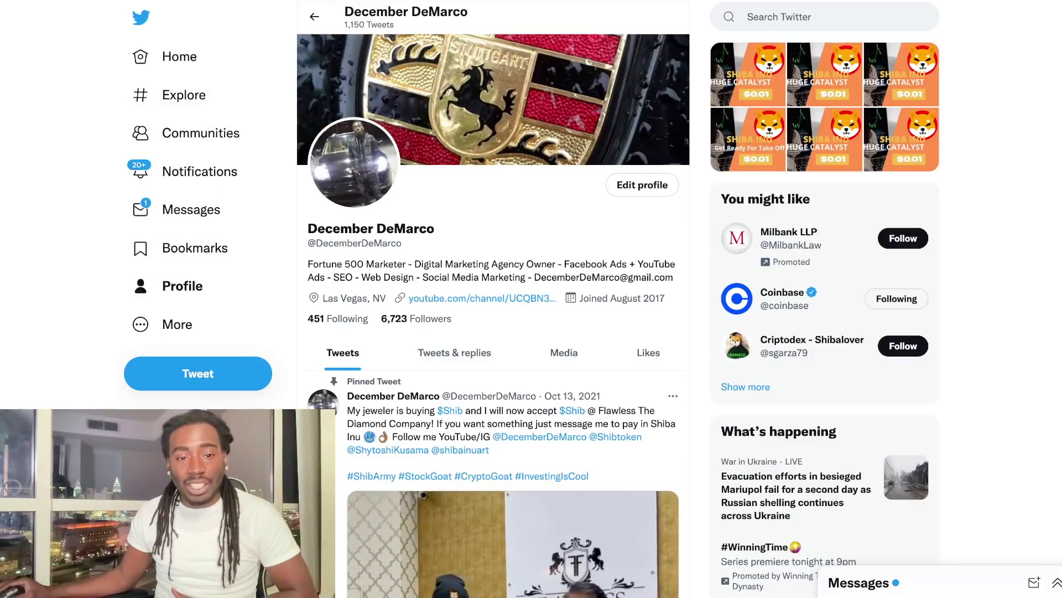
drag(308, 242, 401, 243)
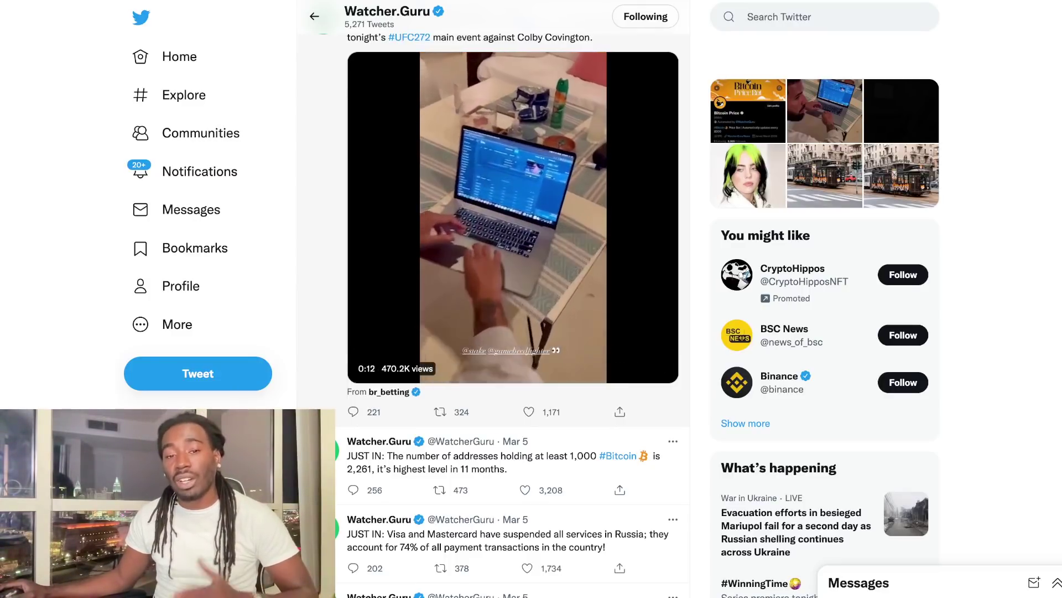
scroll(513, 299, up, 2)
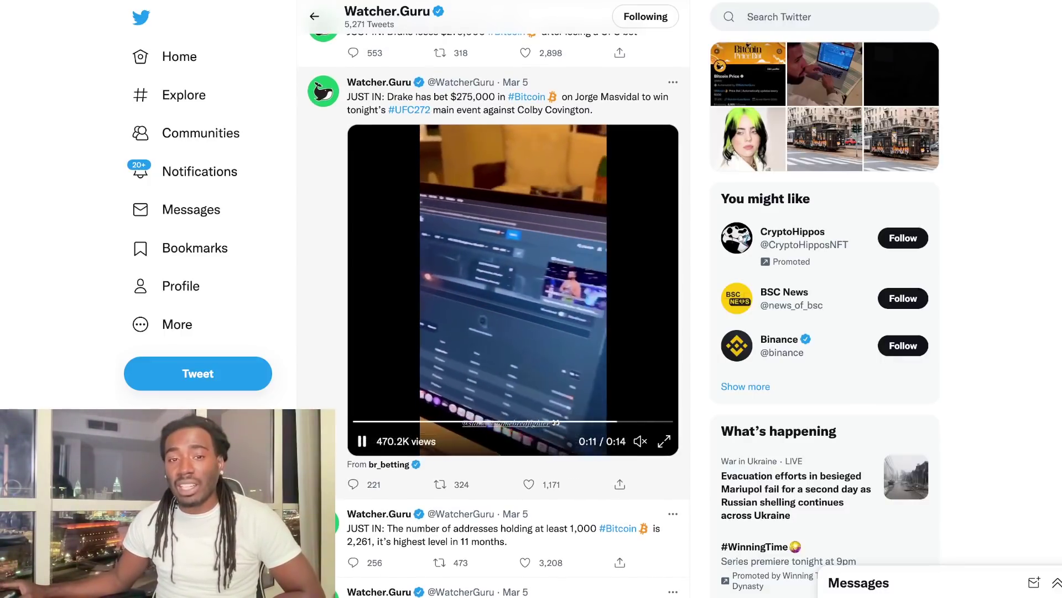
scroll(513, 282, down, 1)
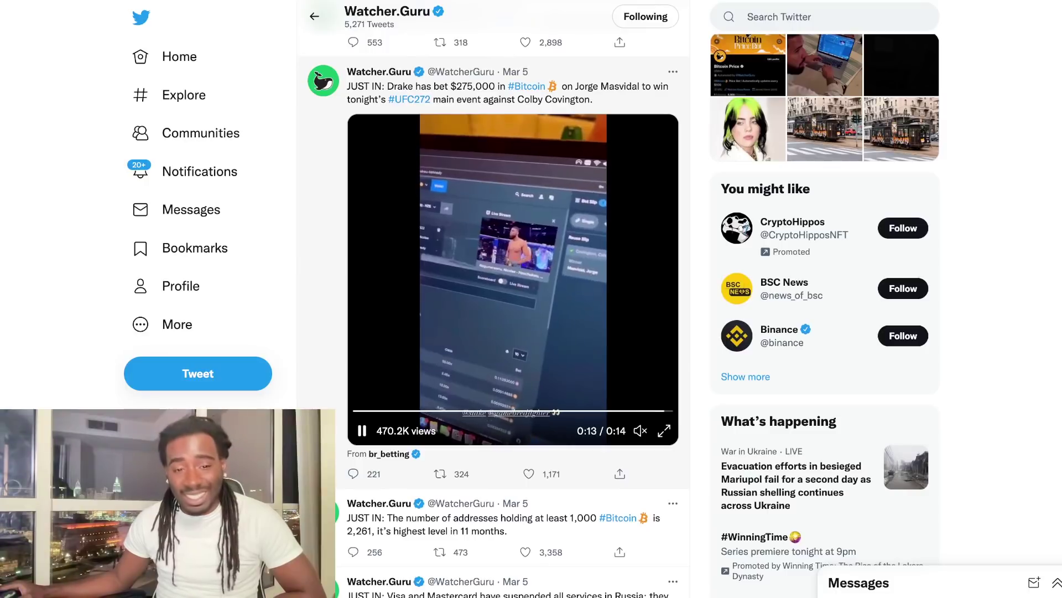
scroll(379, 176, up, 2)
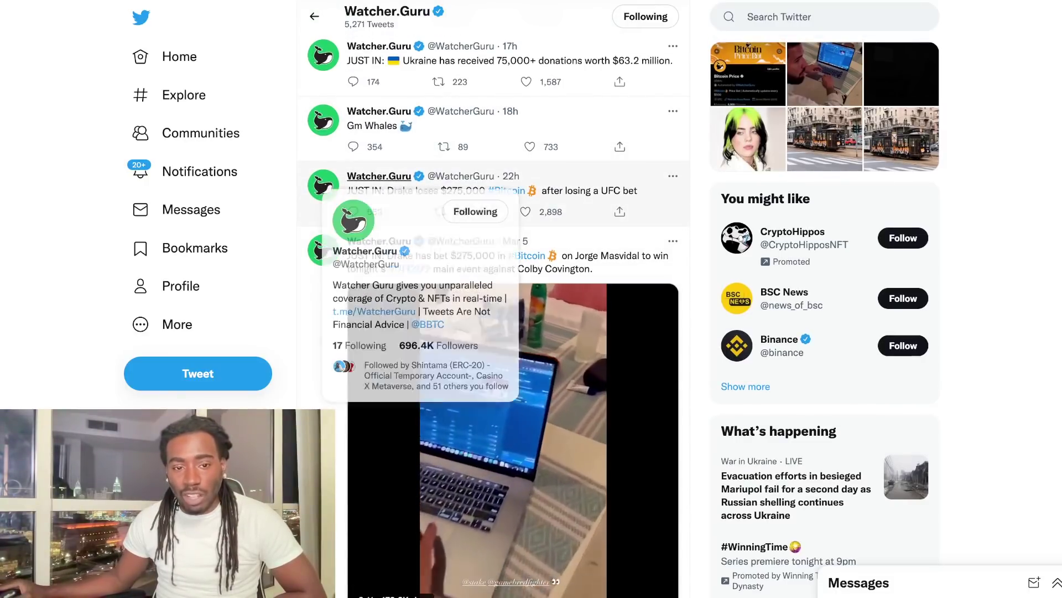
scroll(498, 133, up, 1)
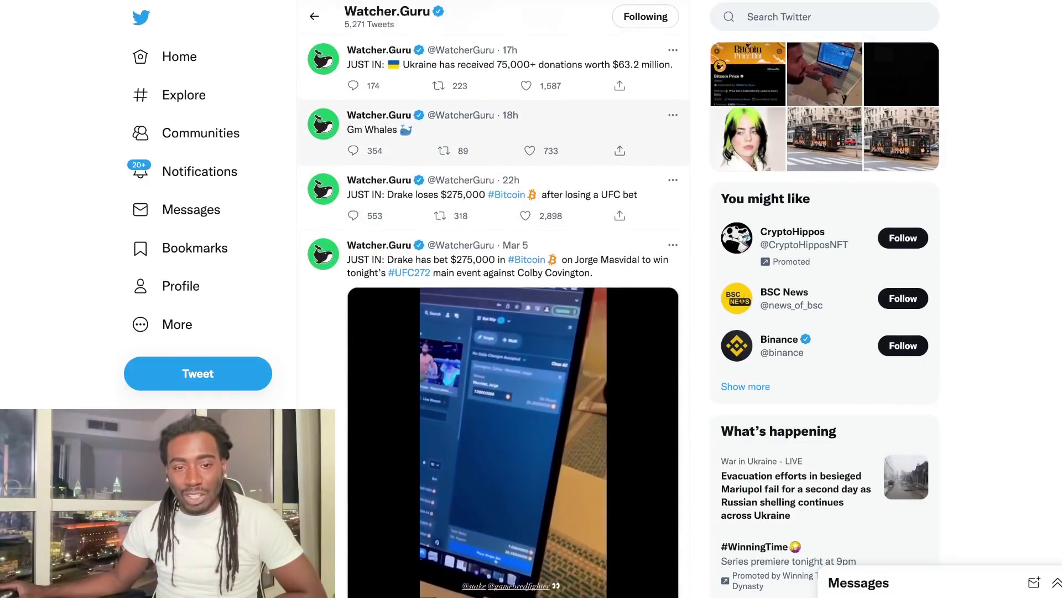
scroll(493, 166, up, 1)
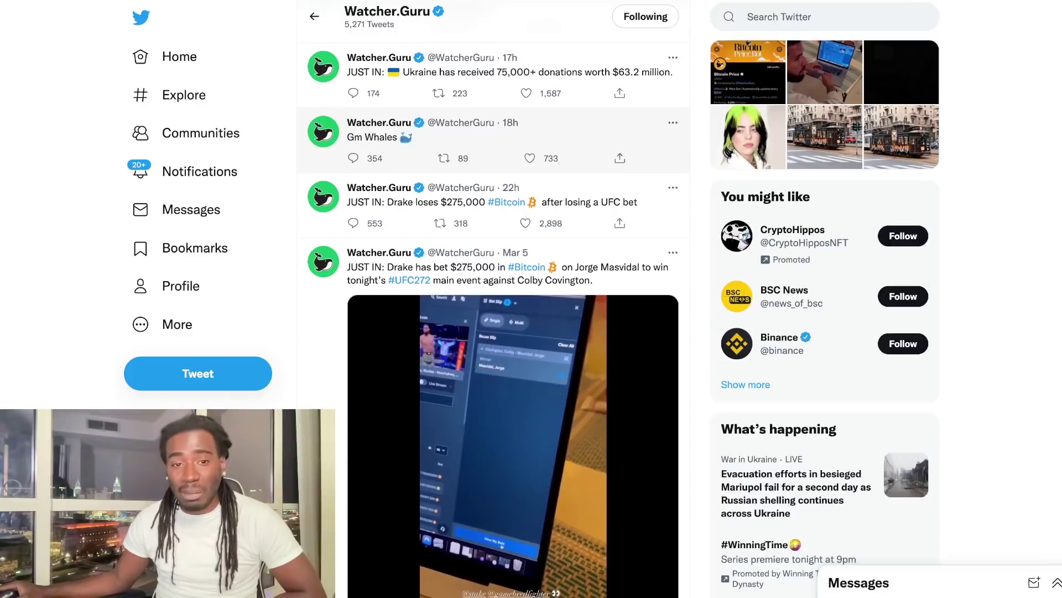
scroll(438, 137, up, 1)
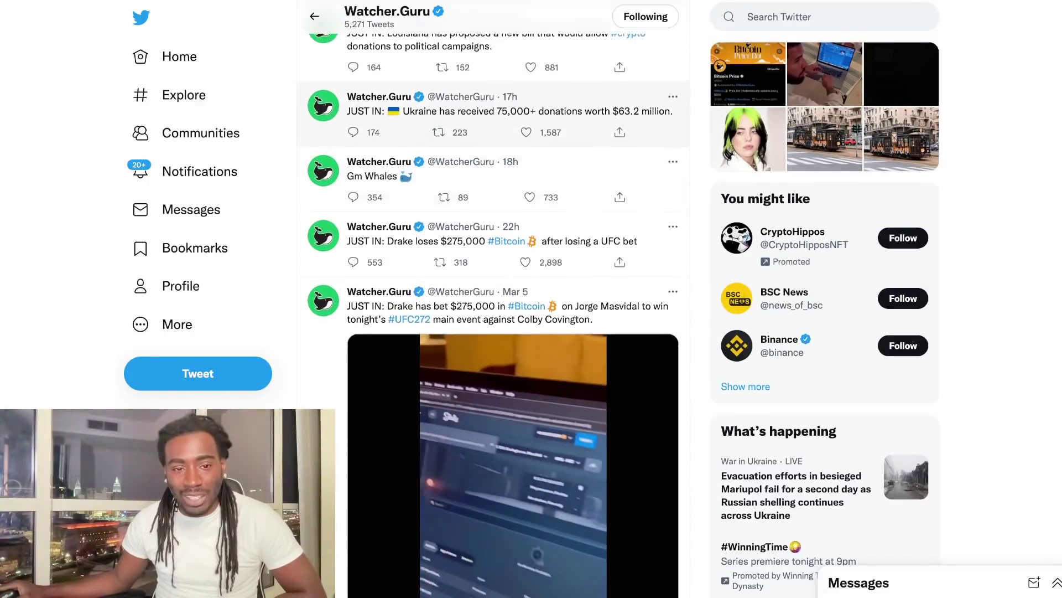
scroll(439, 137, up, 1)
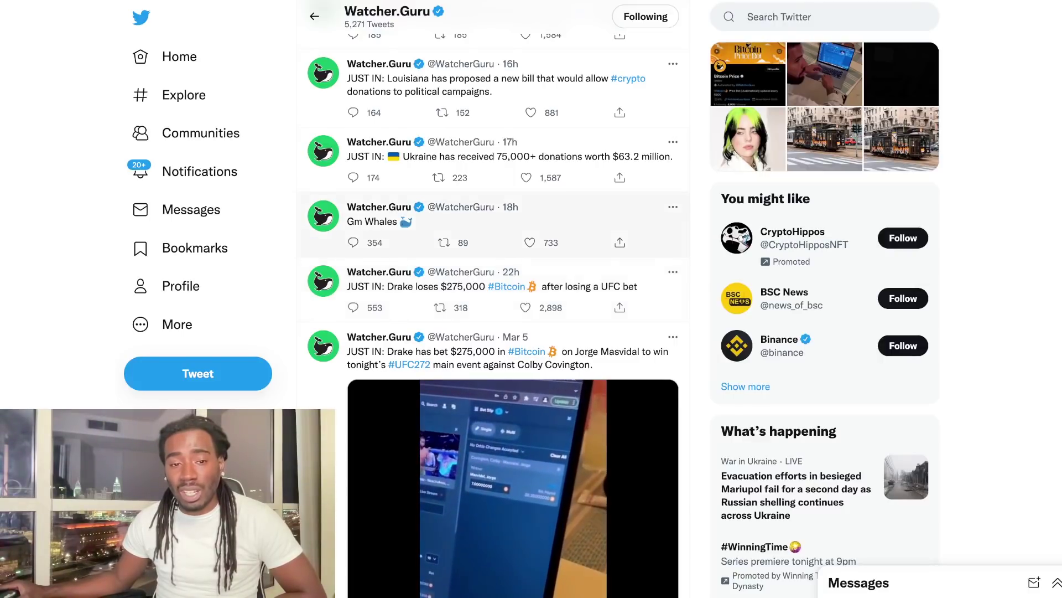
scroll(493, 249, up, 2)
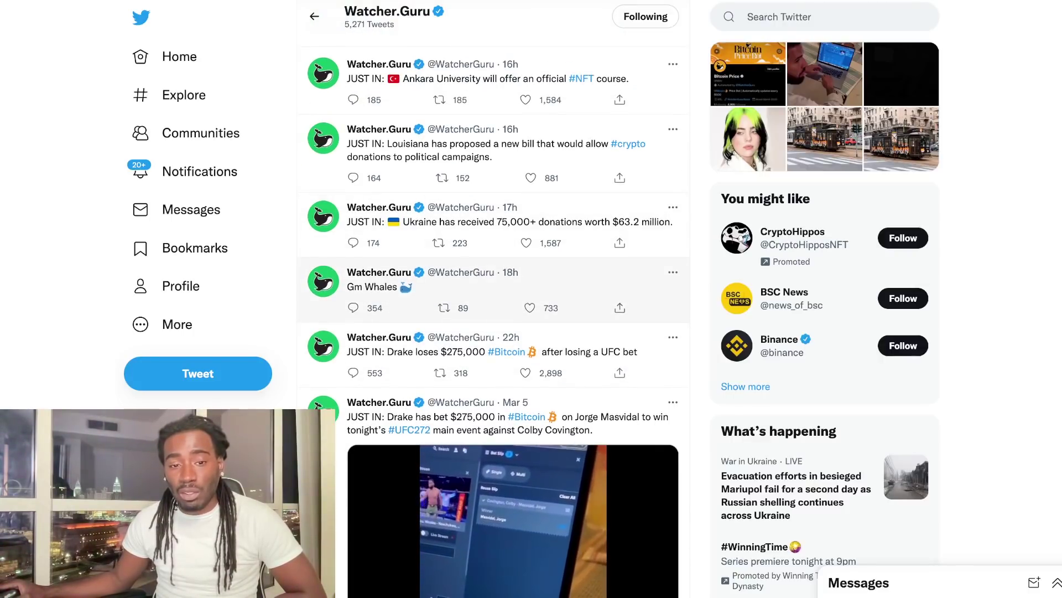
scroll(499, 291, down, 1)
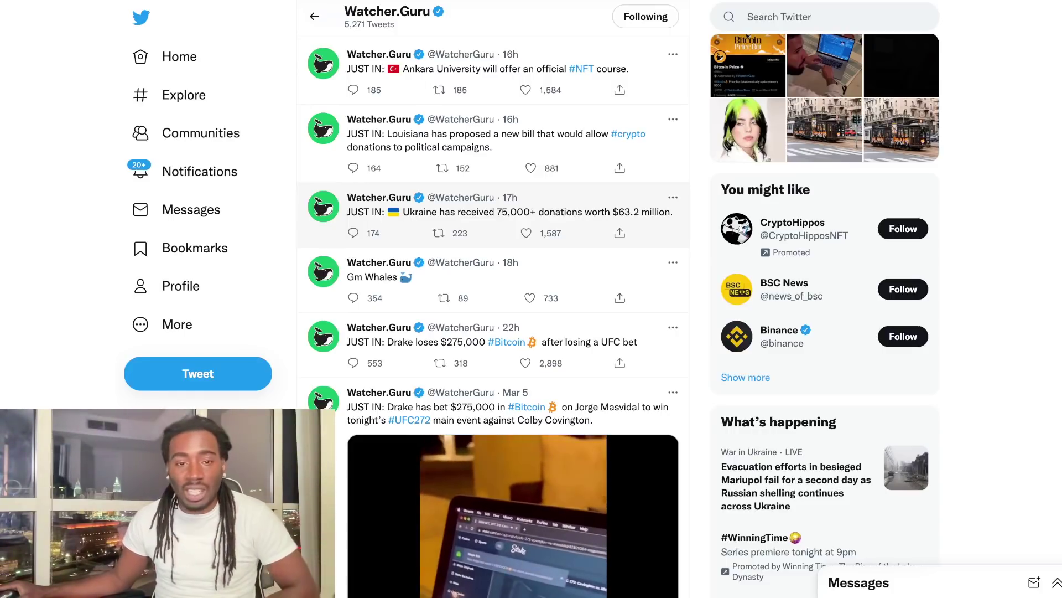
scroll(498, 187, up, 1)
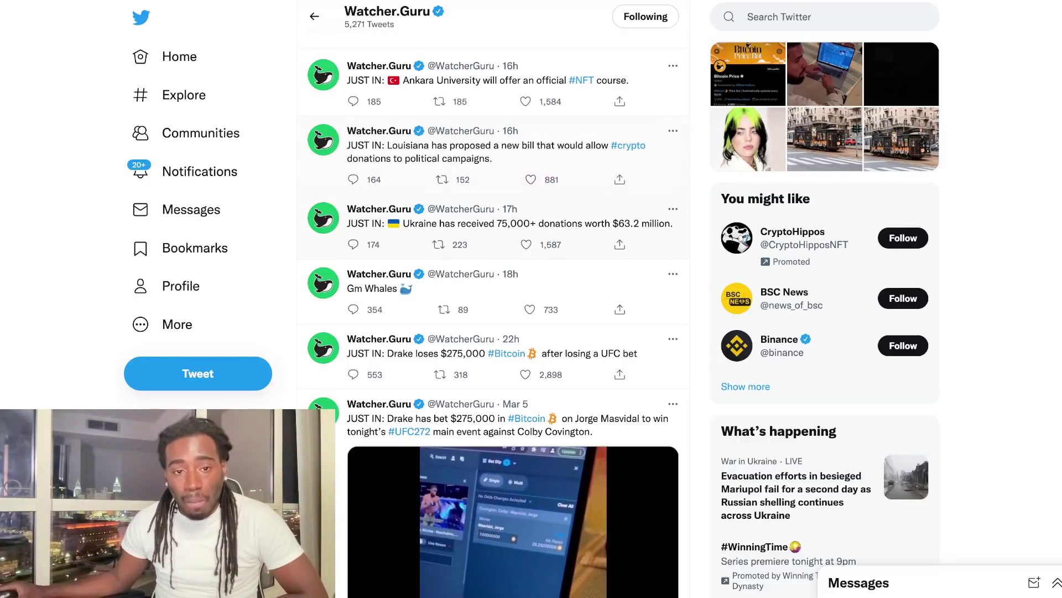
scroll(540, 166, up, 1)
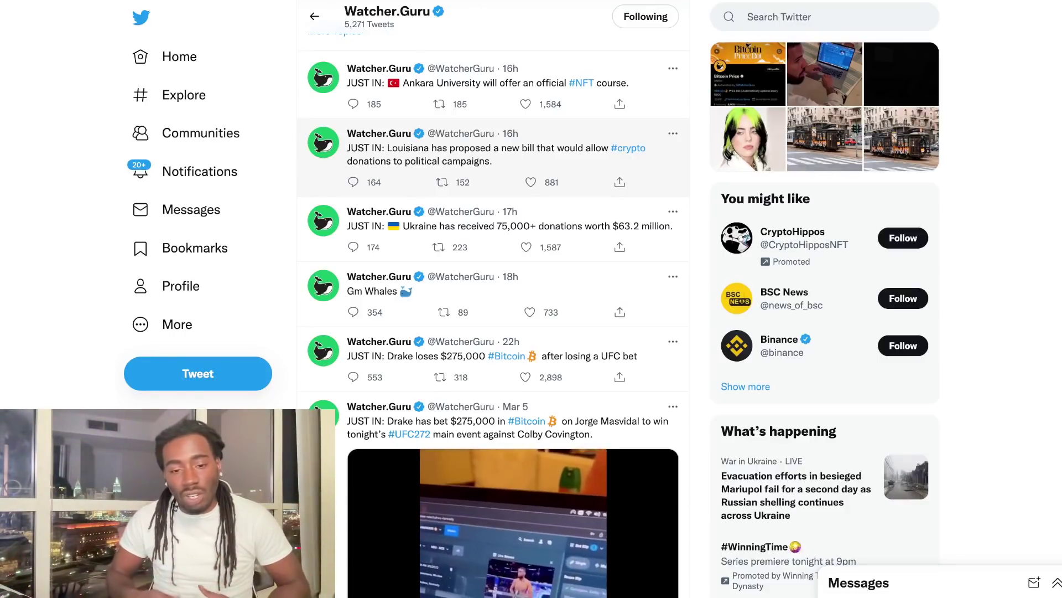
scroll(531, 299, down, 1)
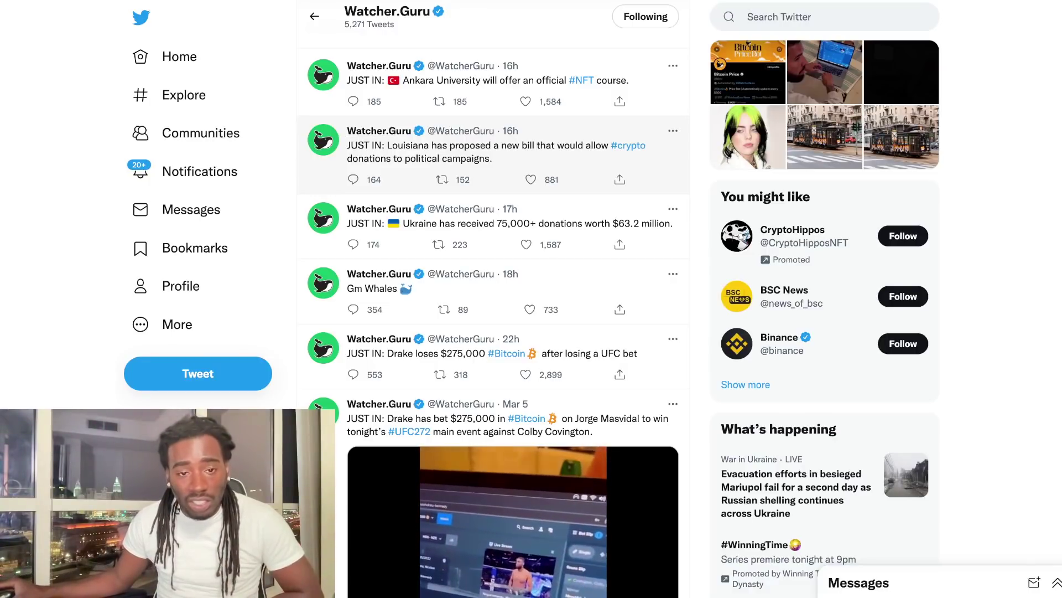
scroll(493, 299, up, 1)
scroll(493, 299, up, 1)
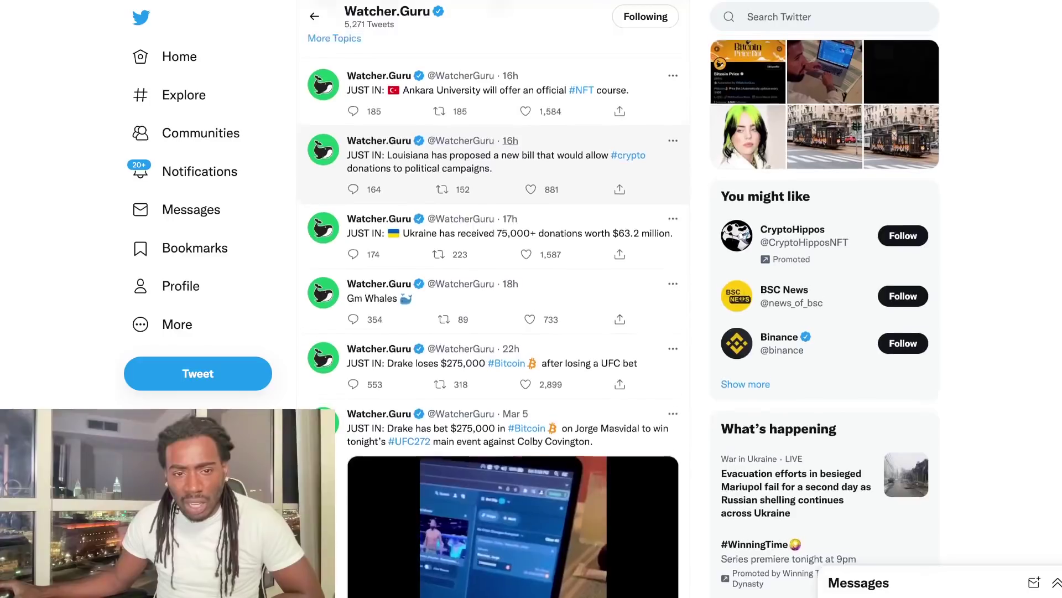
scroll(548, 163, up, 3)
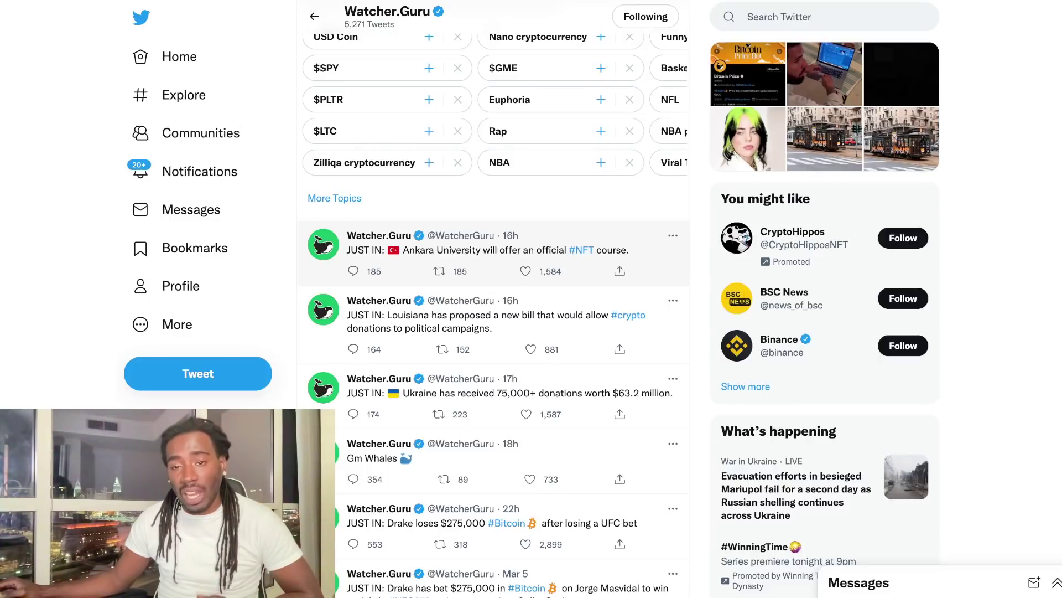
scroll(494, 315, up, 1)
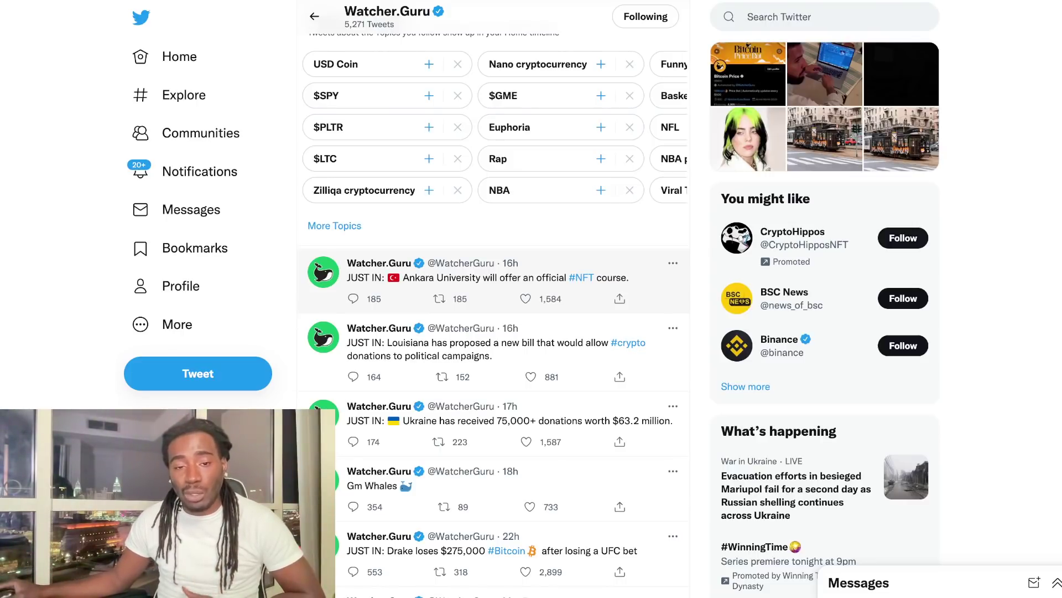
scroll(494, 299, up, 1)
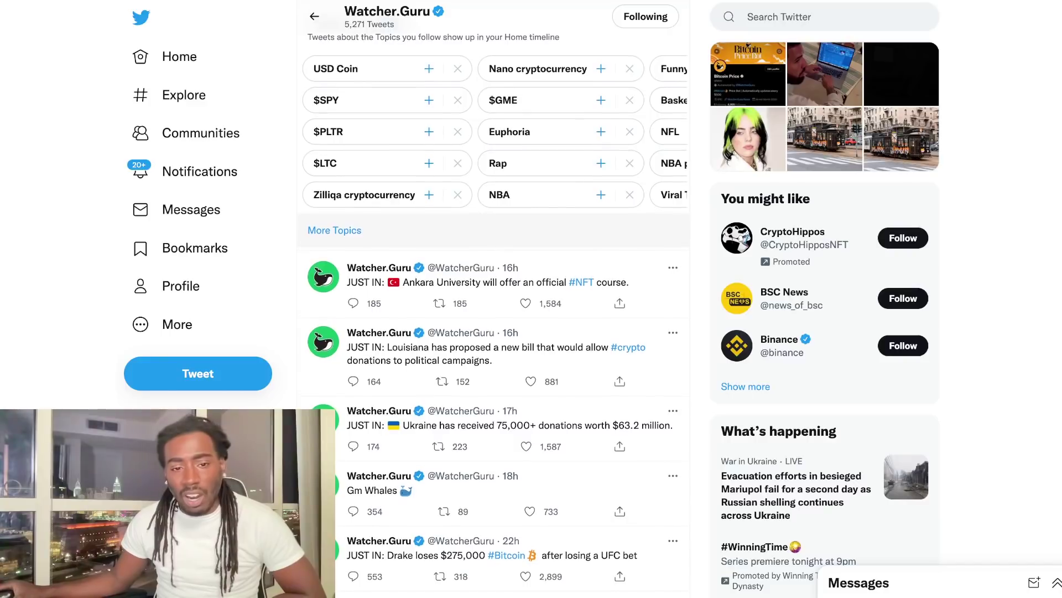
scroll(539, 204, up, 1)
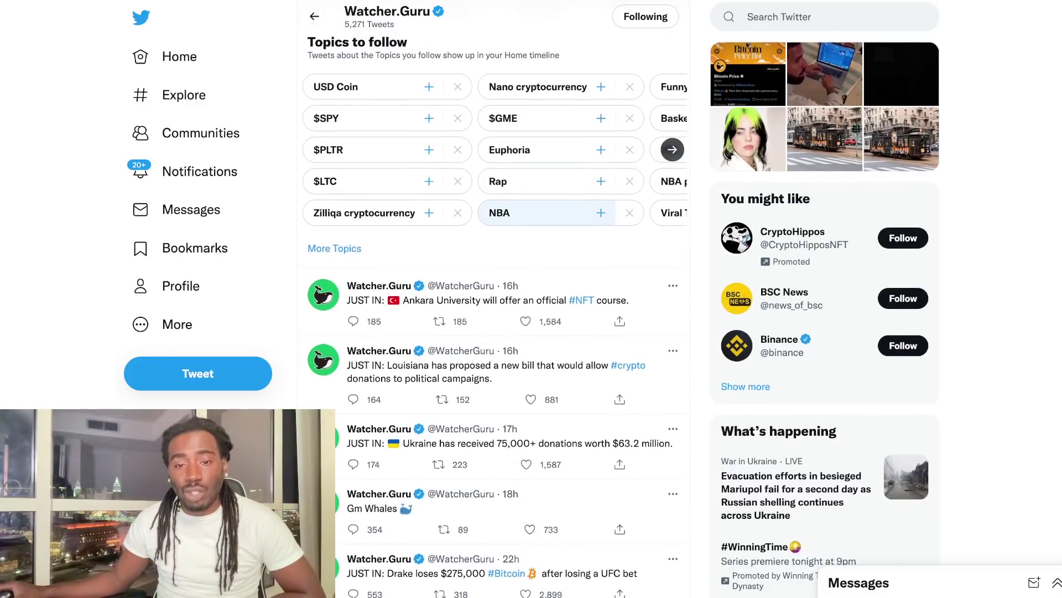
scroll(540, 220, up, 1)
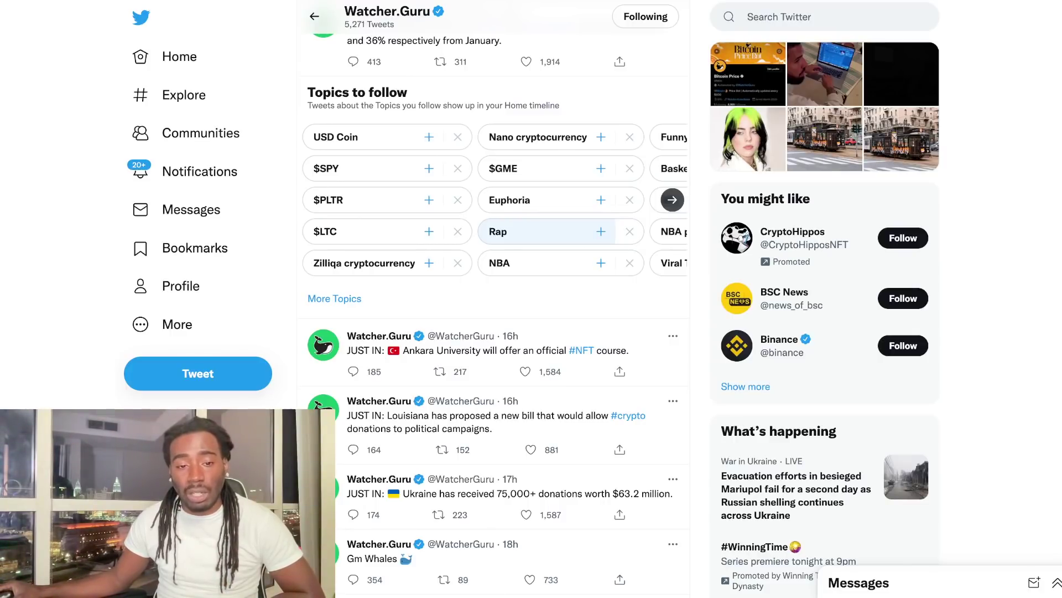
scroll(548, 234, up, 1)
scroll(548, 234, up, 1)
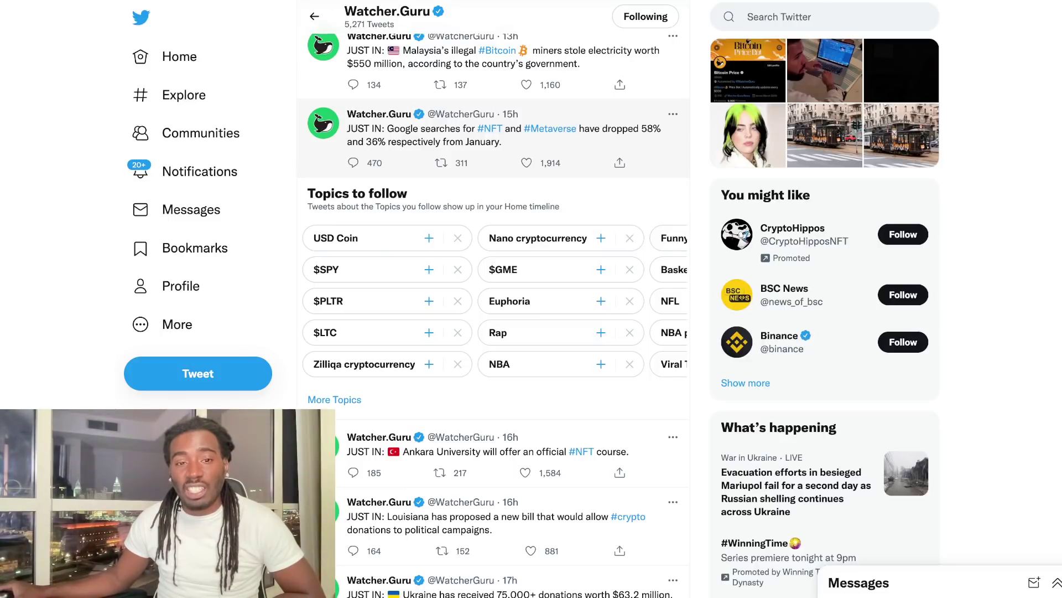
scroll(494, 299, up, 1)
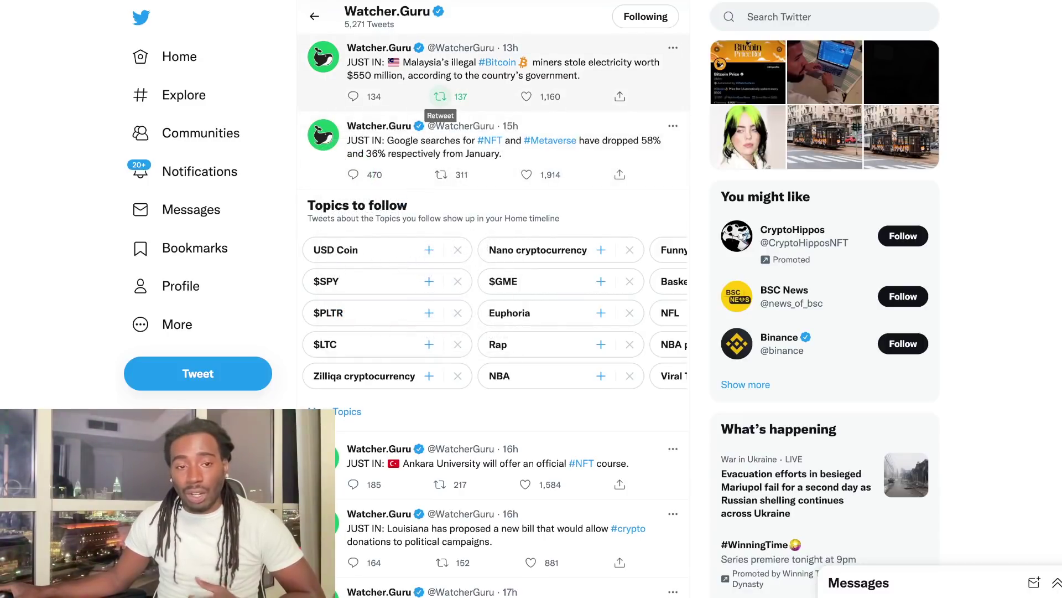
scroll(494, 315, up, 2)
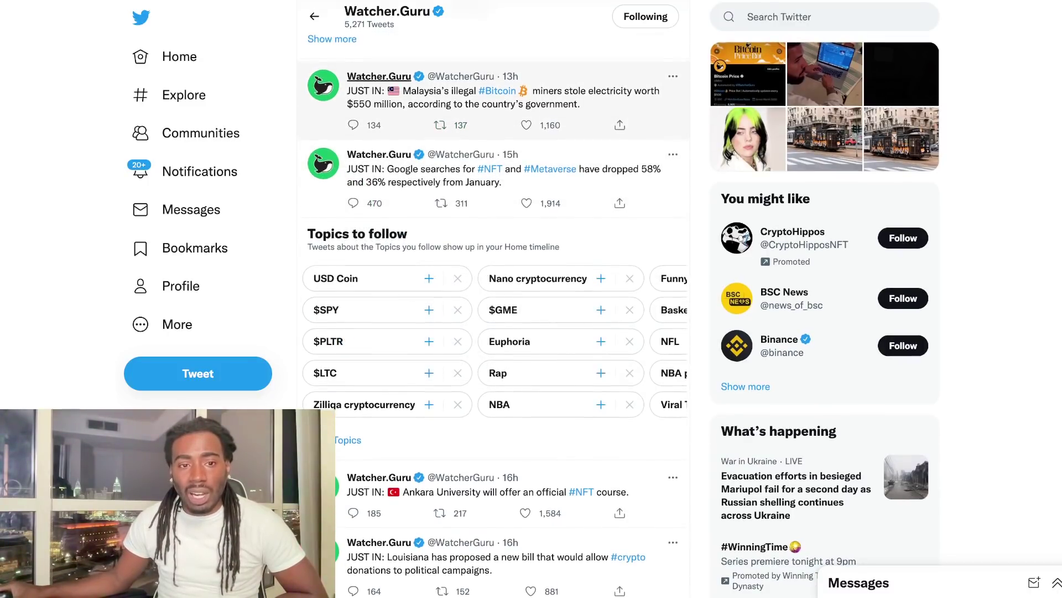
scroll(493, 315, up, 1)
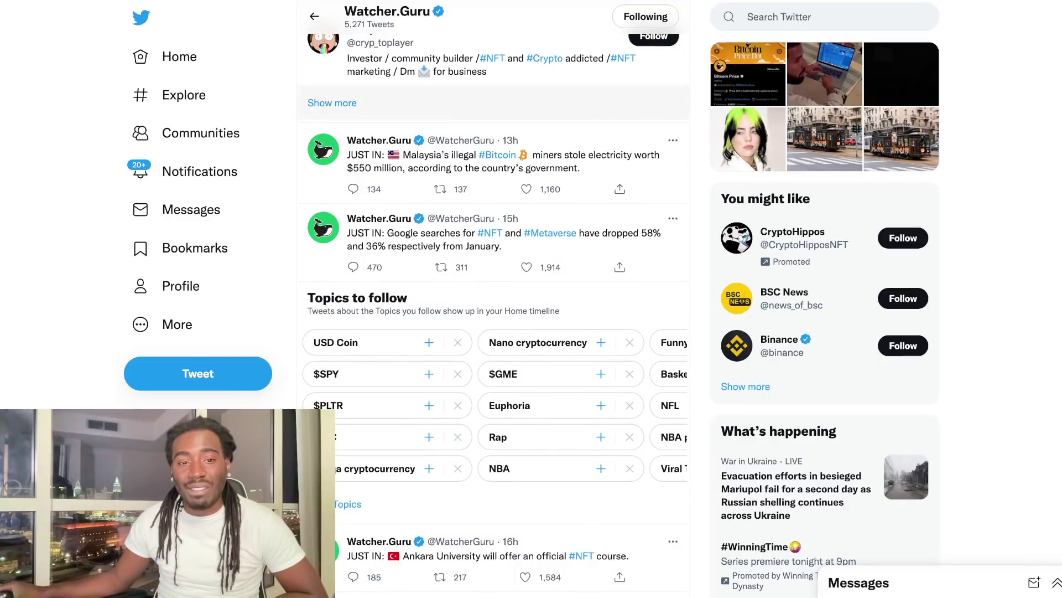
scroll(493, 299, up, 2)
scroll(493, 299, up, 1)
scroll(493, 300, up, 2)
scroll(493, 298, up, 2)
scroll(494, 300, up, 2)
scroll(496, 319, up, 1)
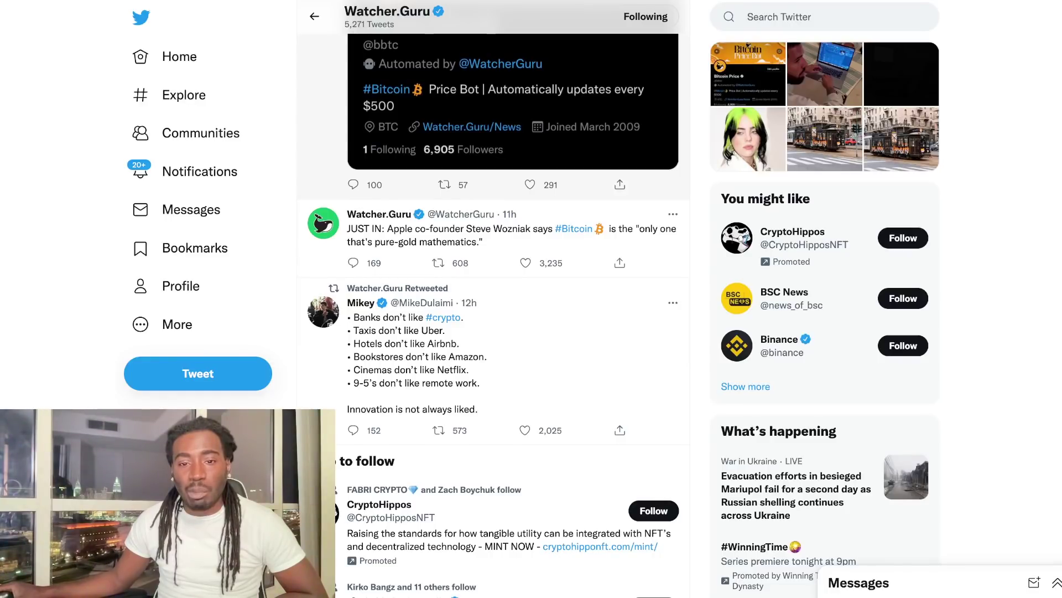
scroll(493, 298, up, 1)
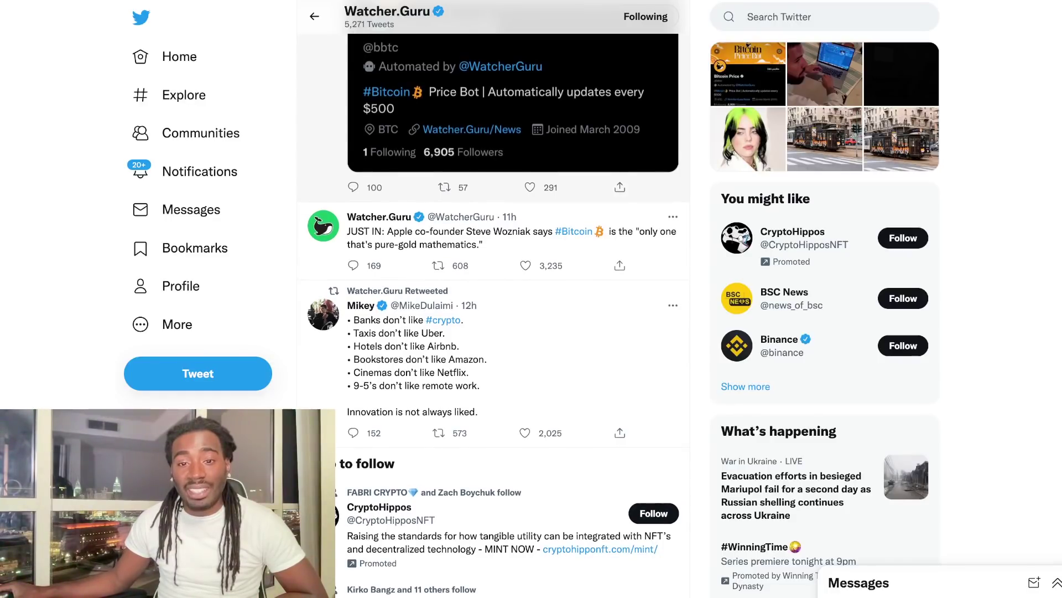
scroll(495, 313, up, 1)
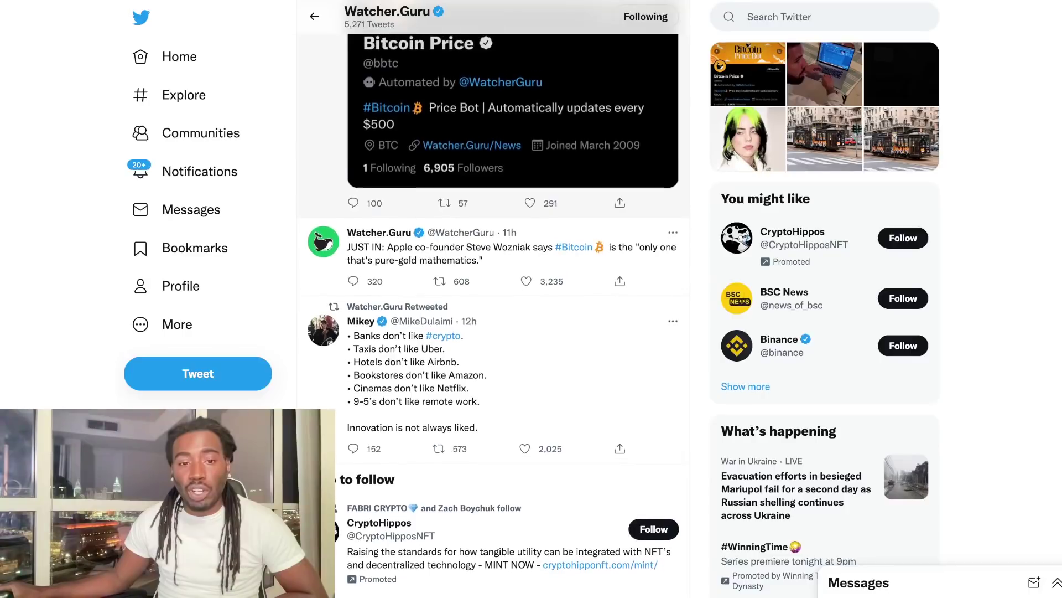
scroll(496, 313, up, 1)
scroll(496, 313, up, 2)
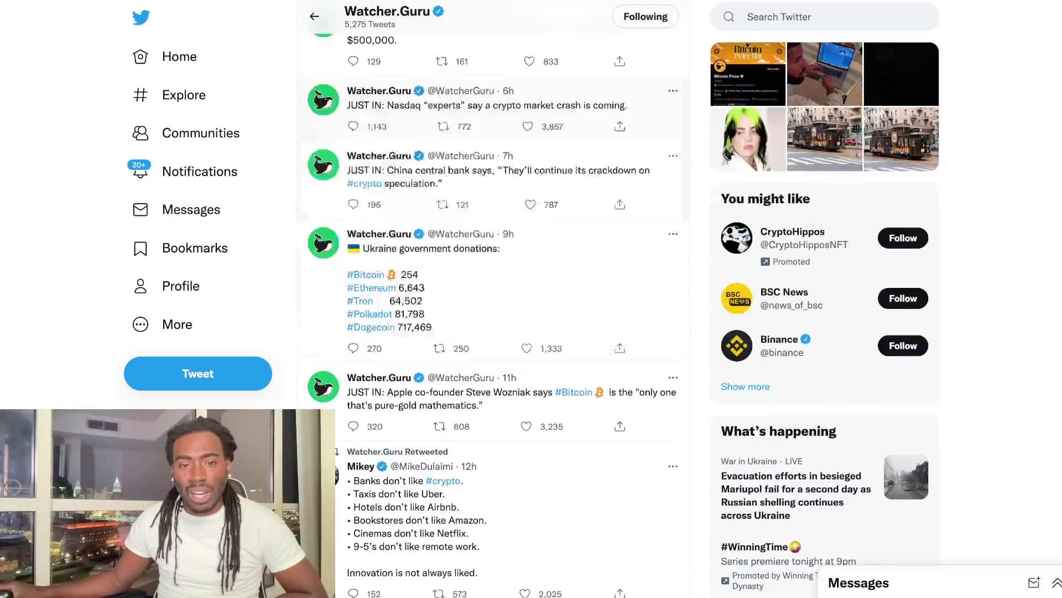
scroll(495, 314, up, 3)
scroll(495, 313, down, 1)
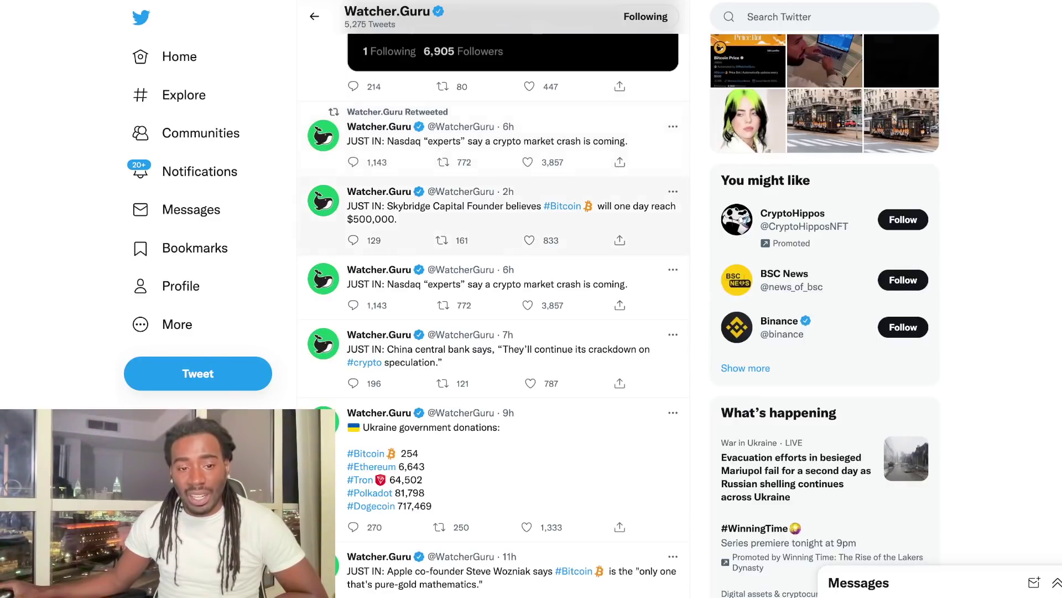
scroll(494, 313, up, 1)
scroll(494, 312, up, 1)
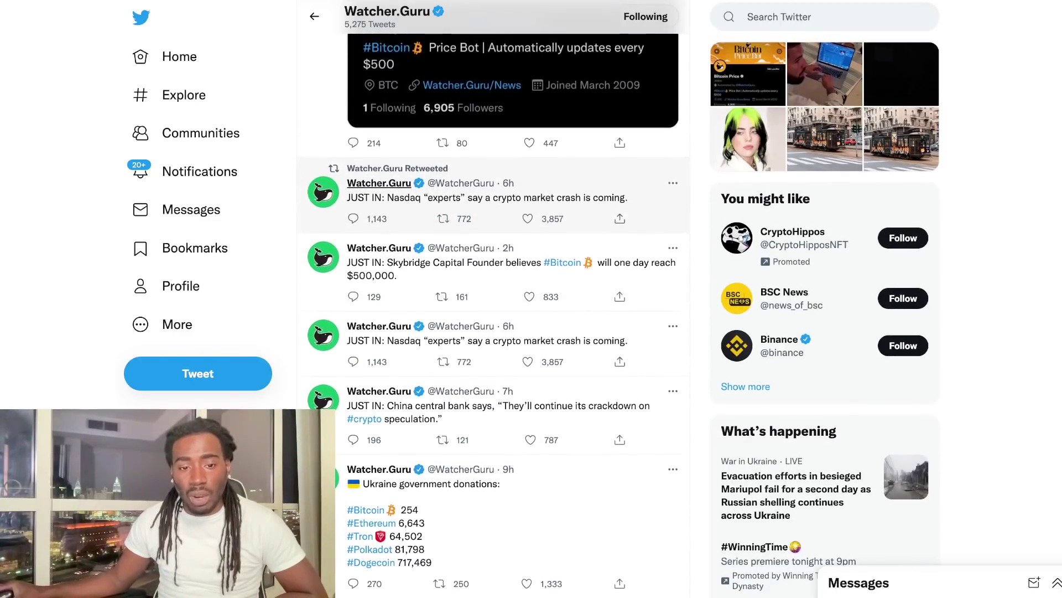
scroll(494, 313, down, 2)
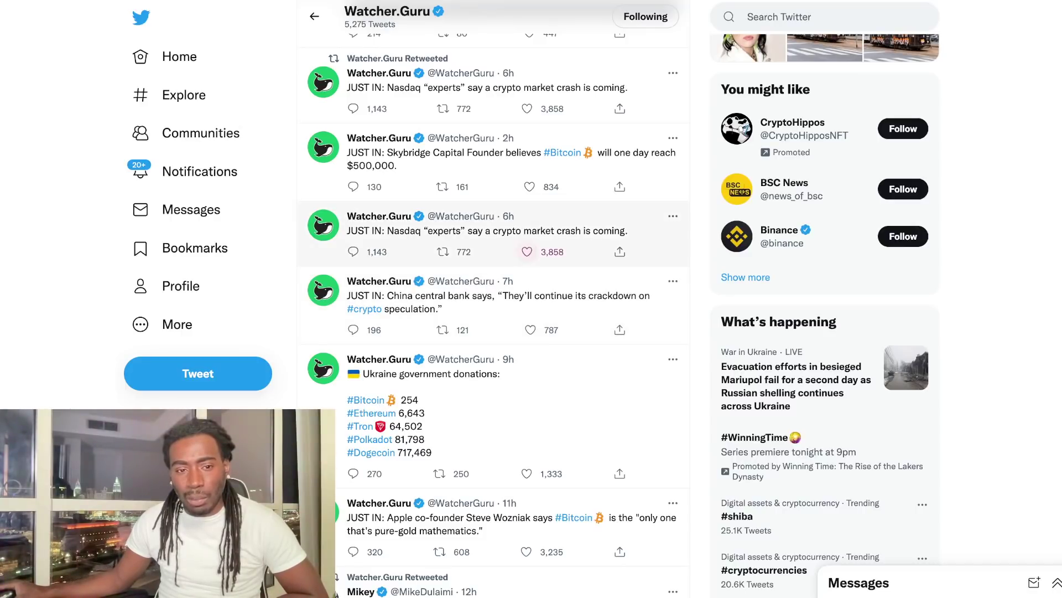
scroll(494, 233, down, 1)
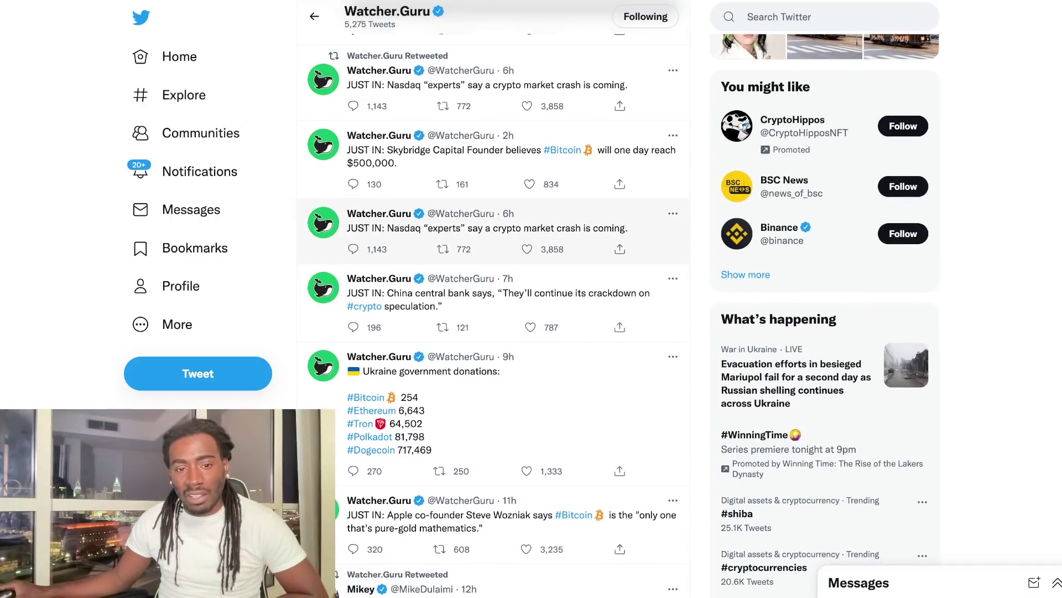
scroll(493, 233, up, 1)
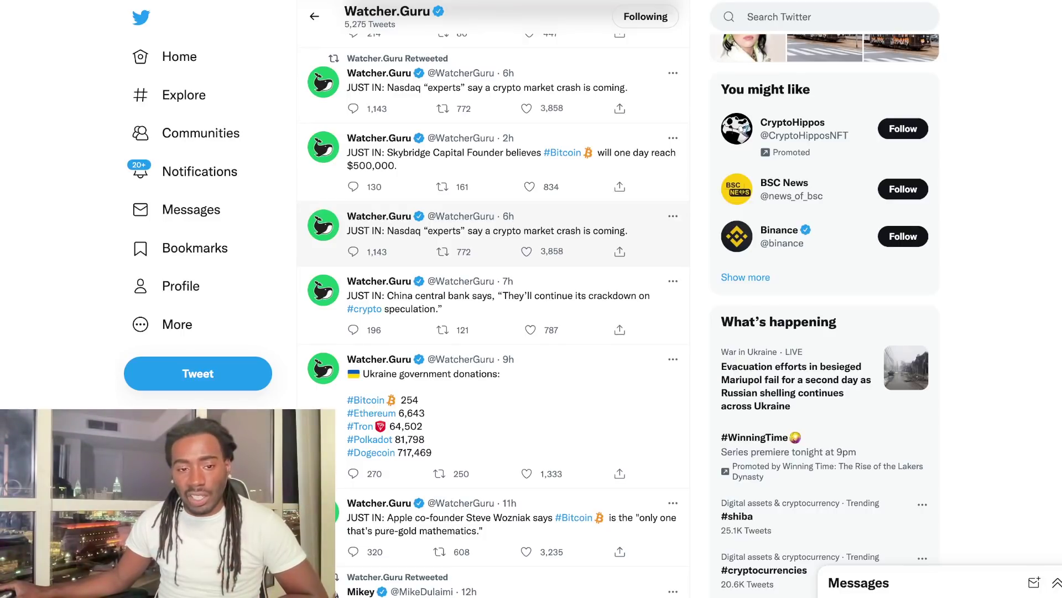
scroll(493, 233, up, 1)
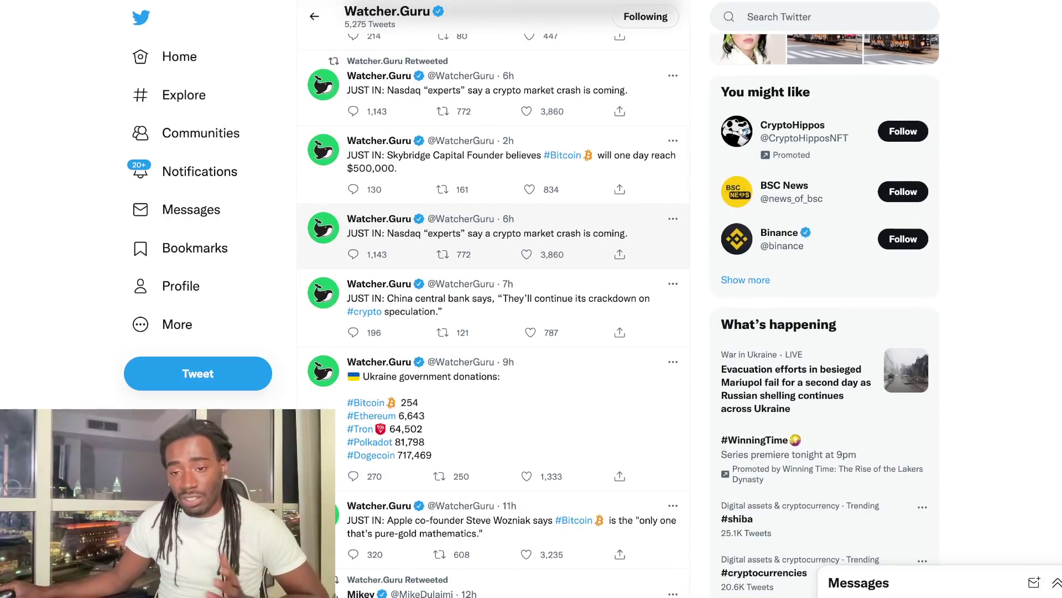
scroll(493, 233, up, 1)
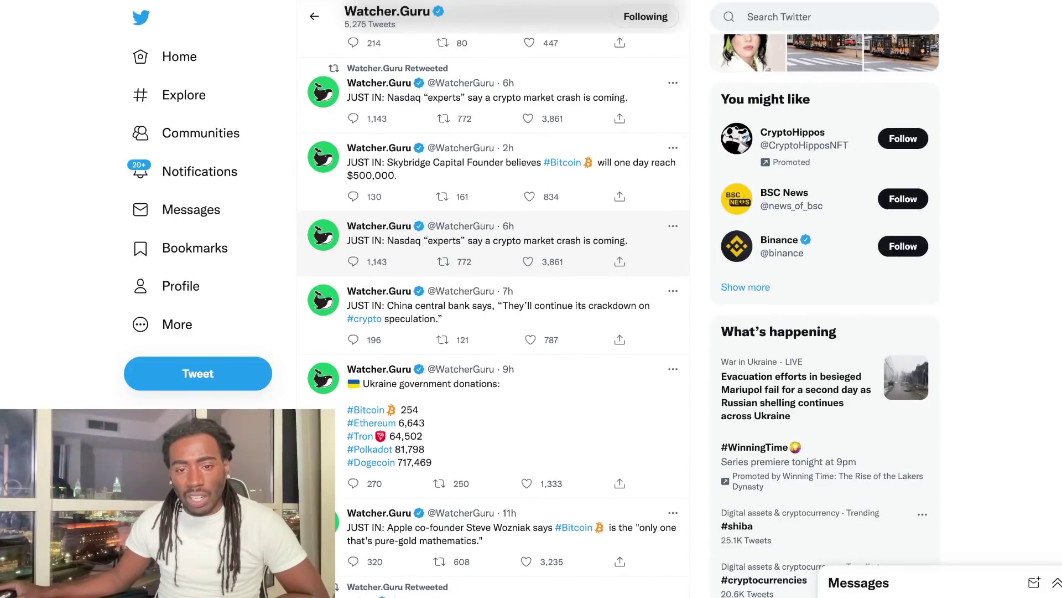
scroll(493, 241, up, 1)
scroll(493, 249, up, 1)
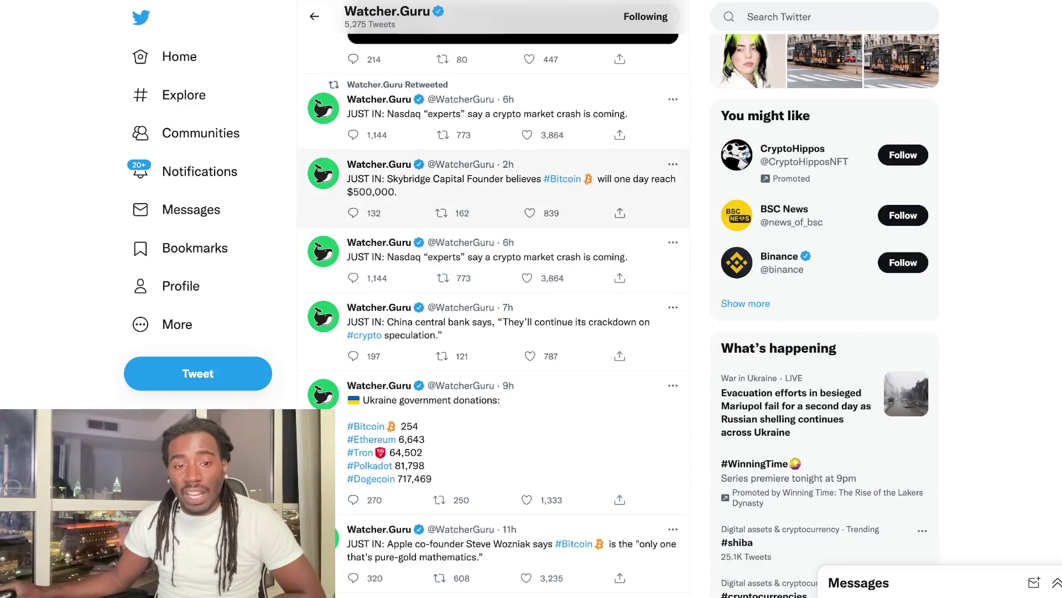
scroll(498, 208, up, 1)
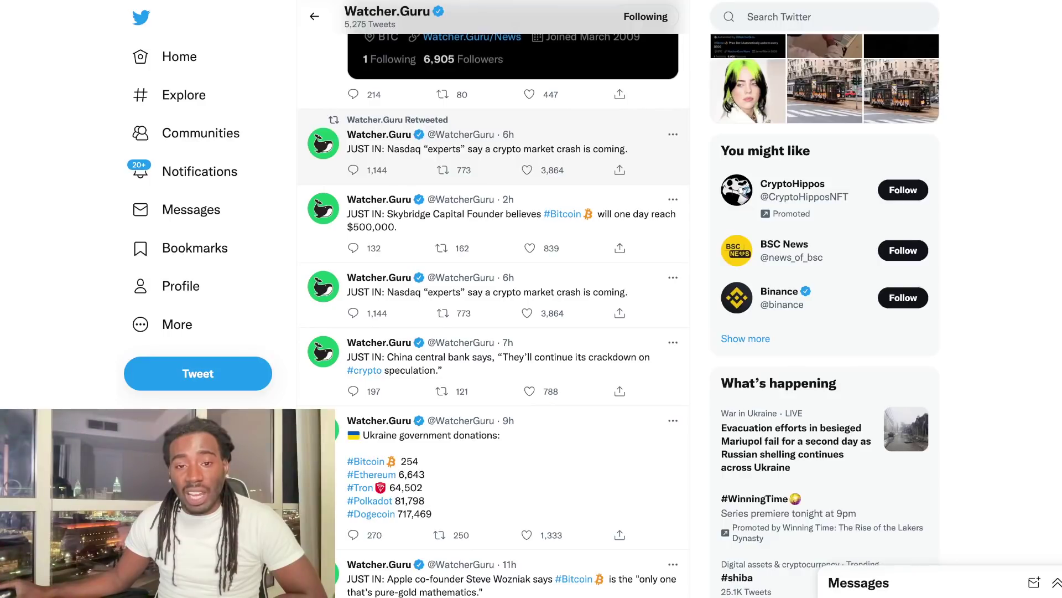
scroll(494, 316, up, 1)
scroll(494, 315, up, 2)
scroll(494, 316, up, 2)
scroll(493, 316, up, 3)
scroll(494, 316, up, 3)
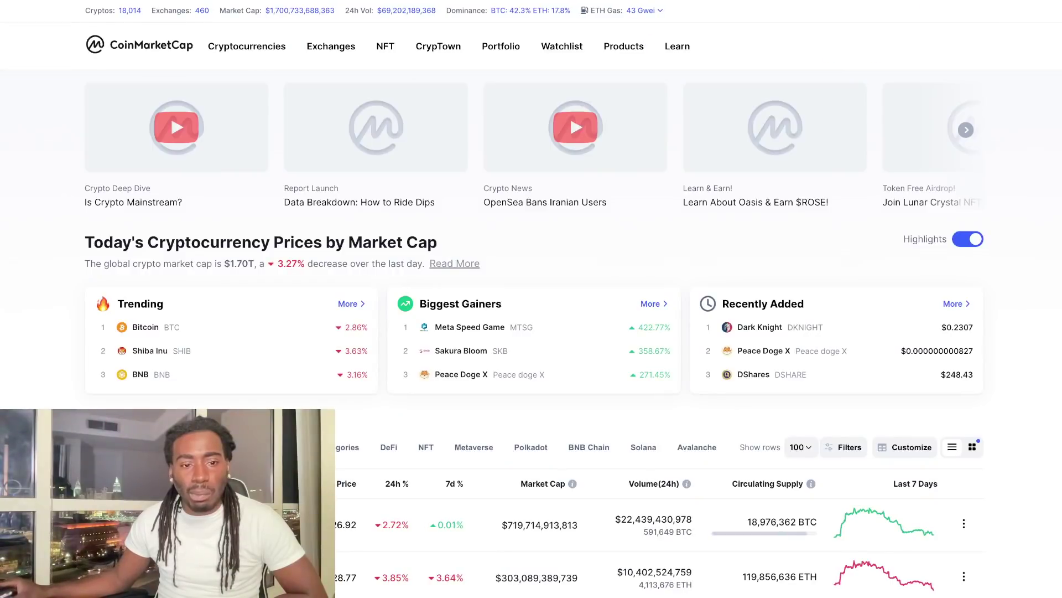
scroll(531, 299, down, 1)
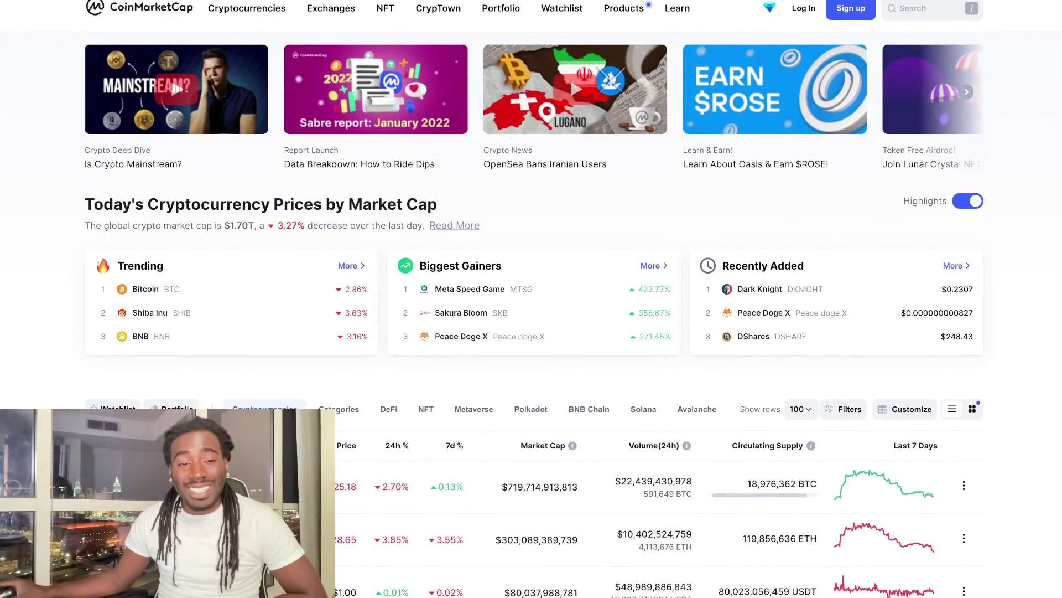
scroll(532, 299, down, 1)
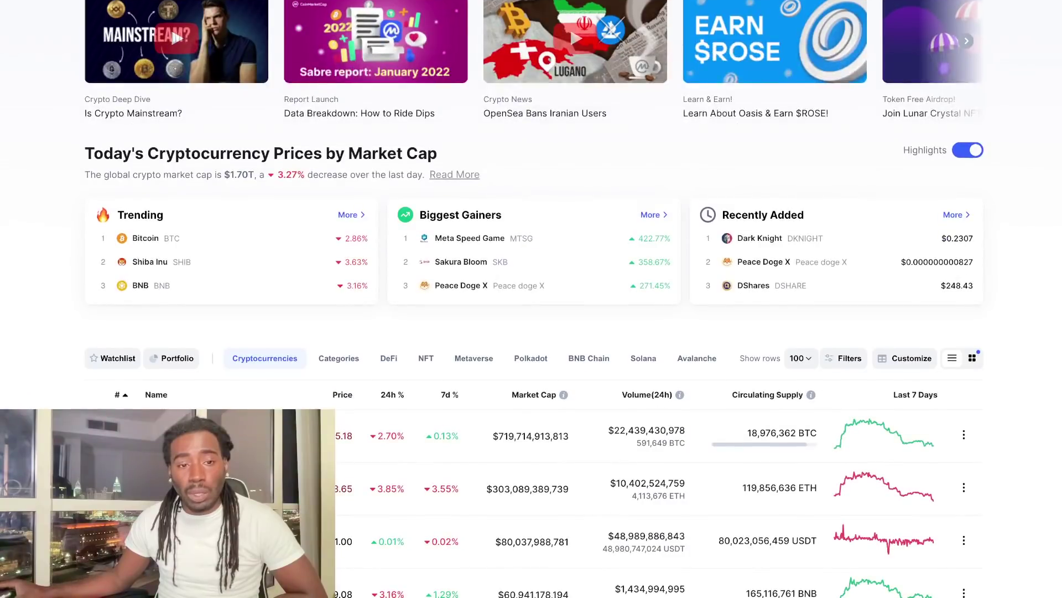
scroll(531, 299, down, 1)
scroll(531, 299, down, 1)
scroll(532, 299, down, 2)
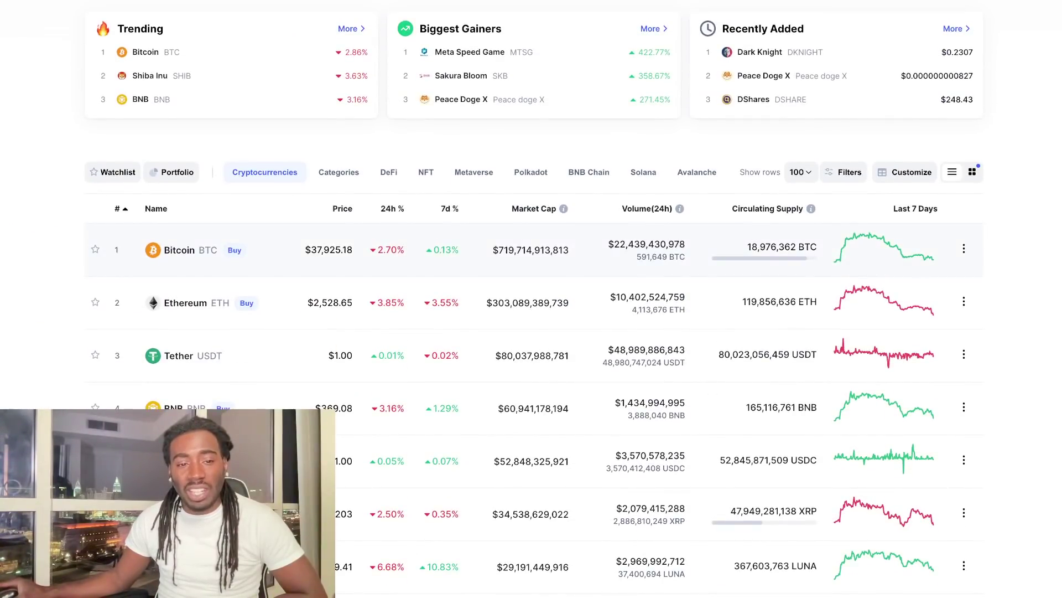
scroll(531, 299, down, 1)
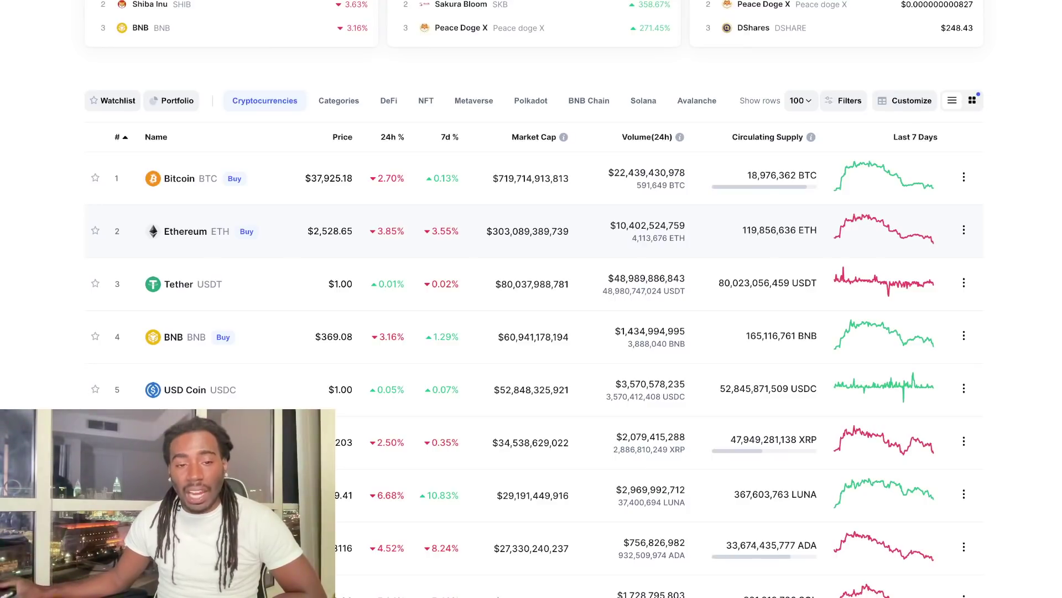
scroll(532, 249, down, 1)
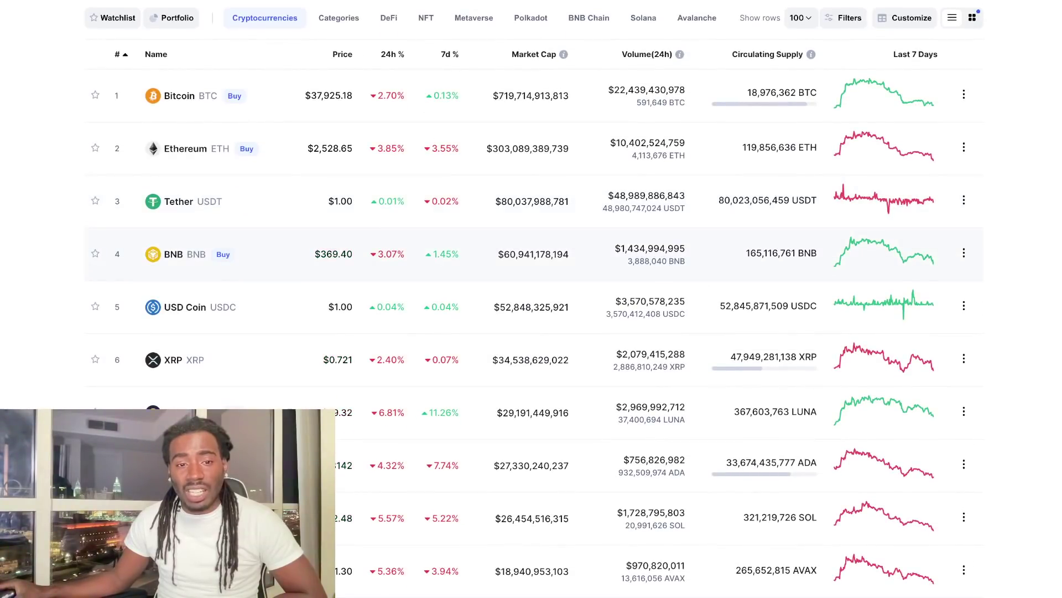
scroll(531, 250, down, 1)
scroll(531, 249, down, 1)
scroll(531, 249, down, 1)
scroll(532, 333, up, 1)
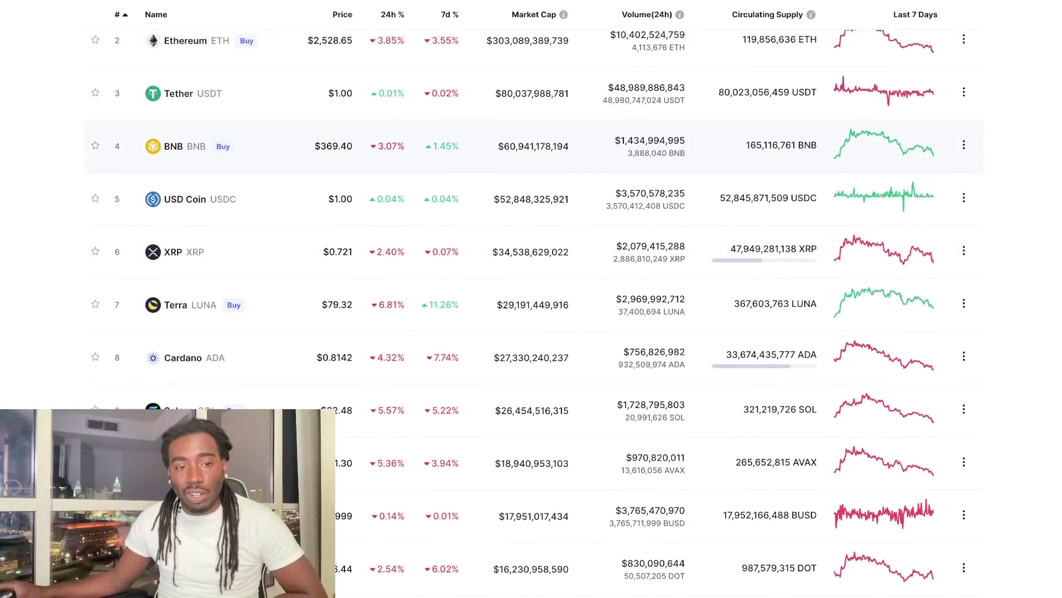
scroll(531, 332, up, 5)
scroll(531, 170, down, 4)
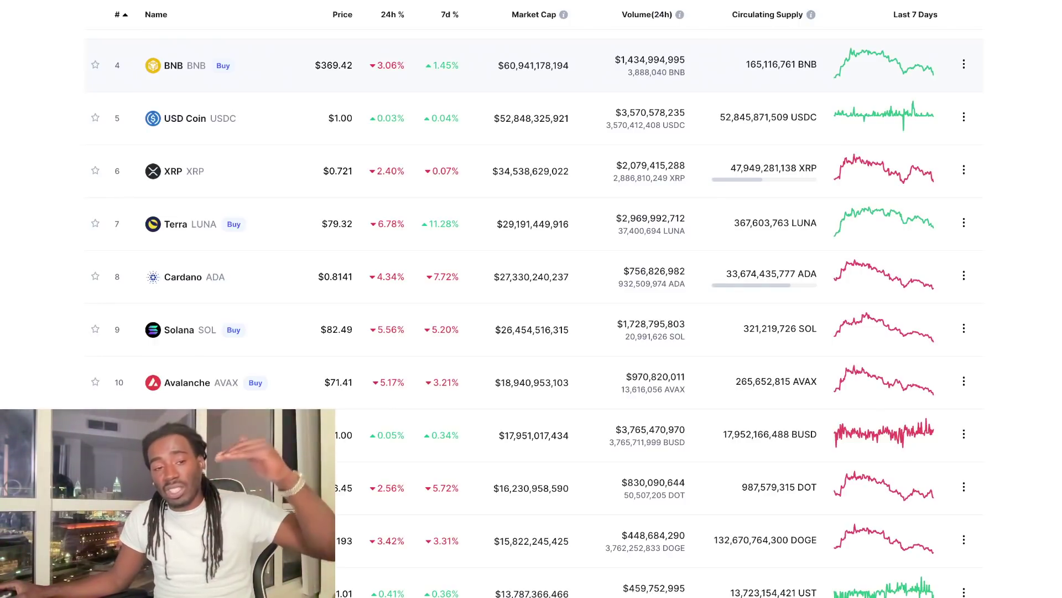
scroll(532, 298, down, 3)
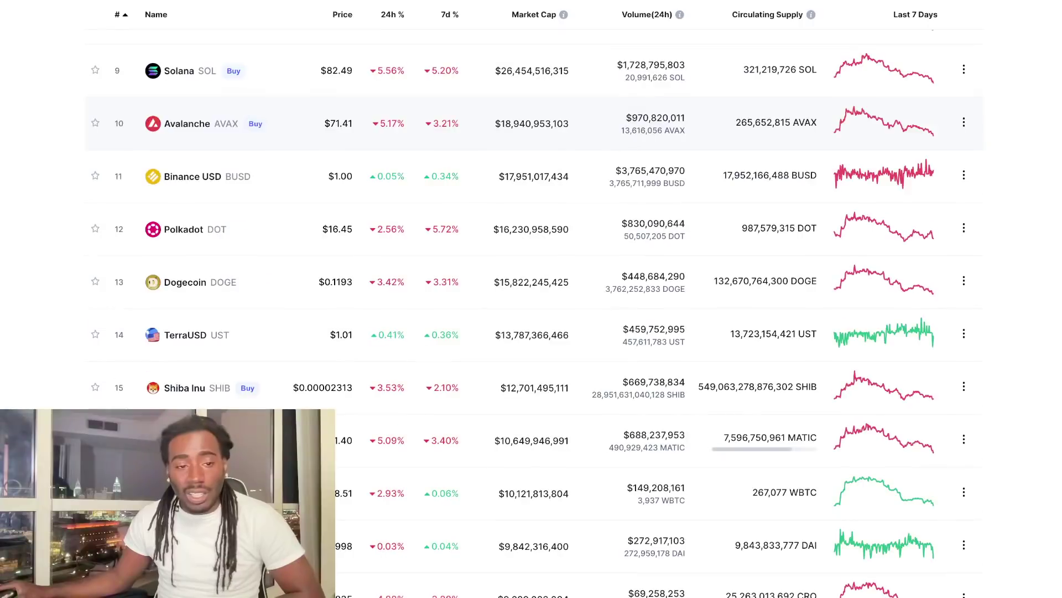
scroll(531, 314, up, 2)
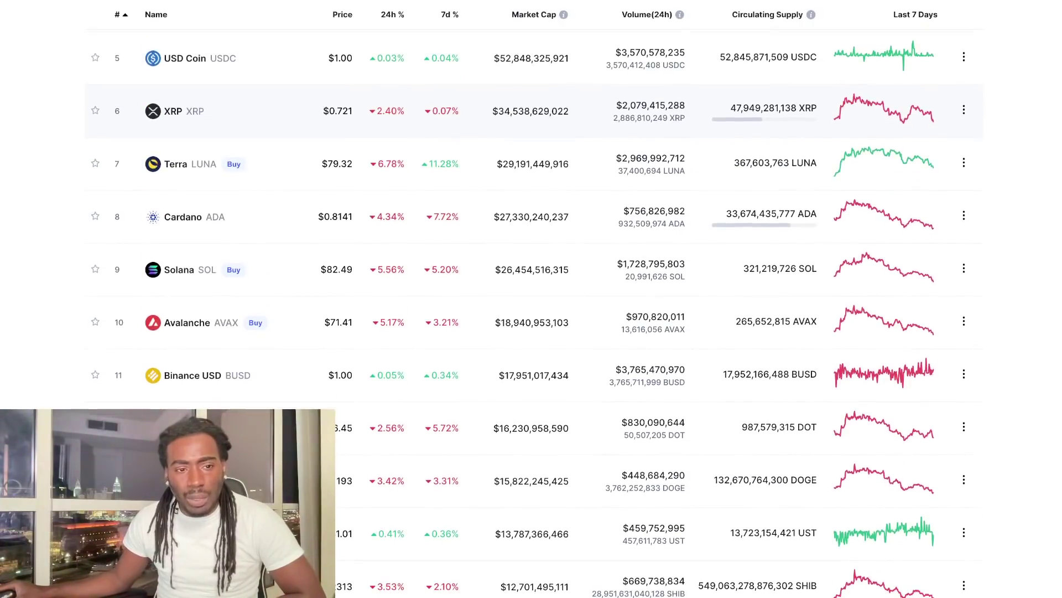
scroll(532, 161, down, 1)
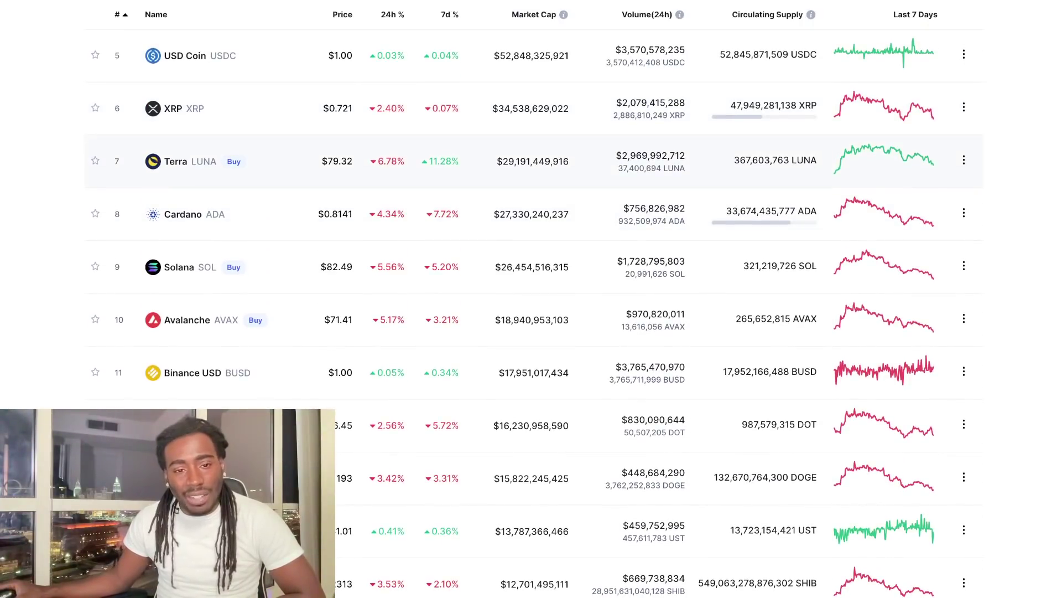
scroll(531, 163, up, 1)
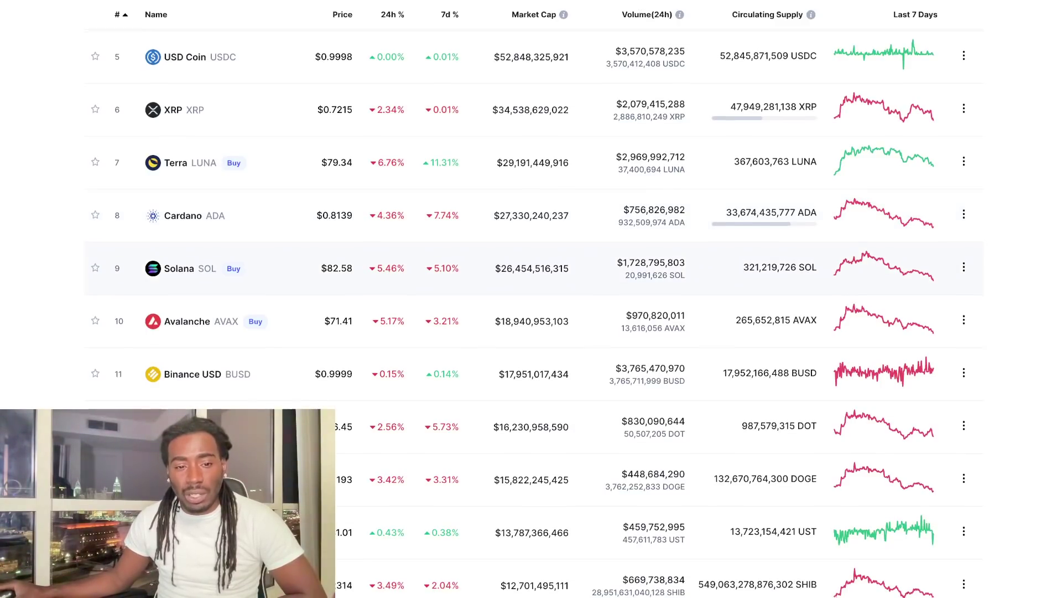
scroll(531, 249, down, 1)
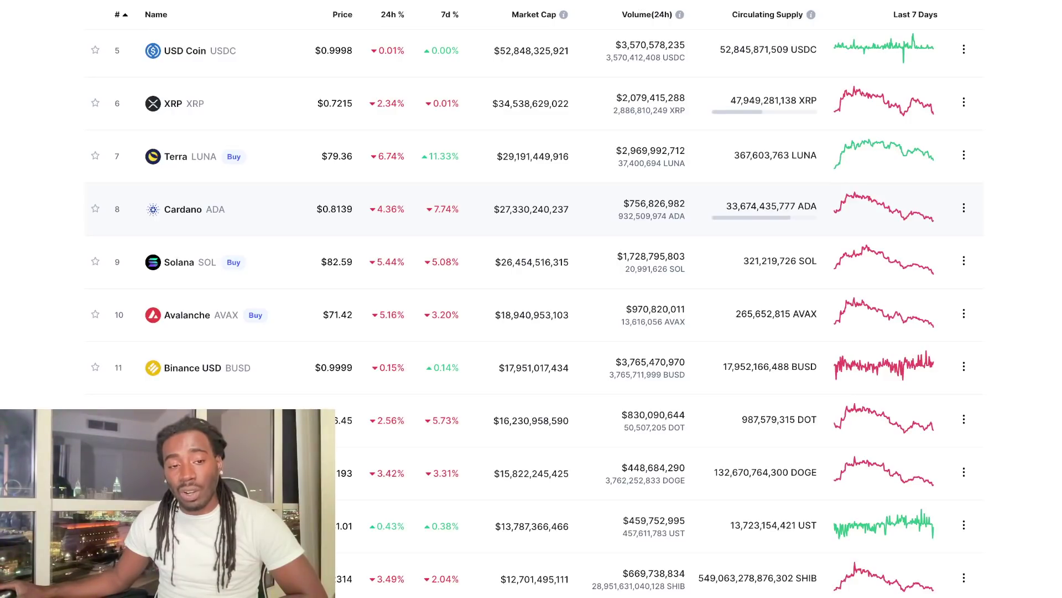
scroll(531, 315, up, 1)
scroll(532, 316, up, 1)
scroll(532, 315, up, 1)
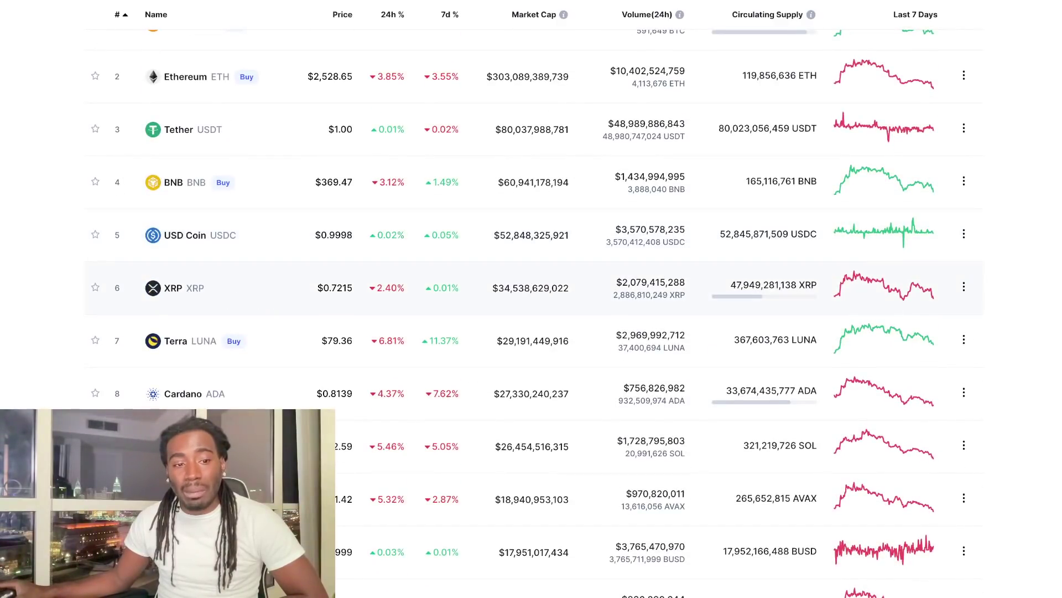
scroll(532, 238, up, 1)
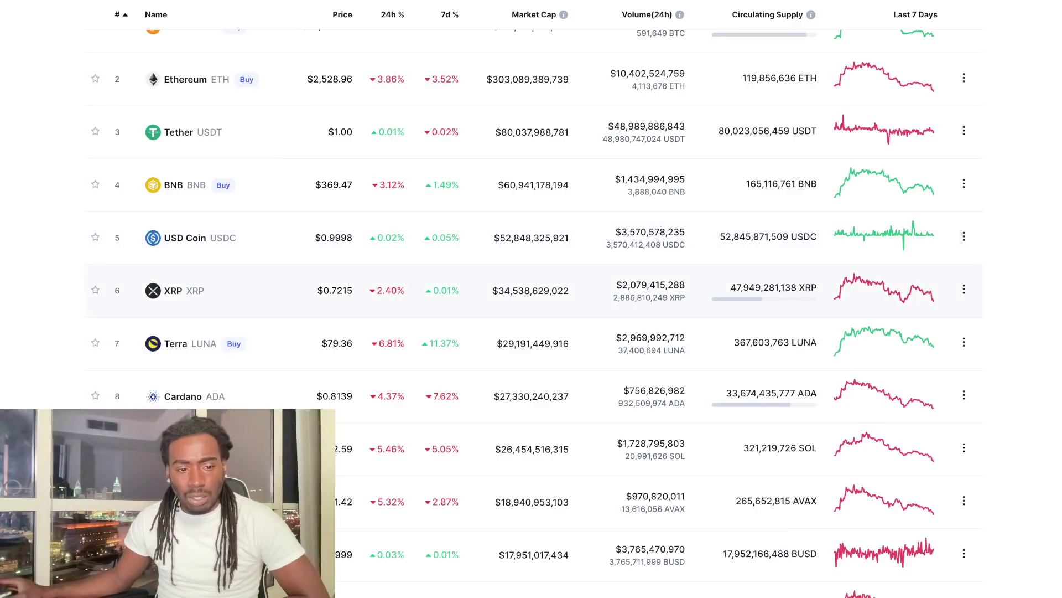
scroll(531, 307, down, 1)
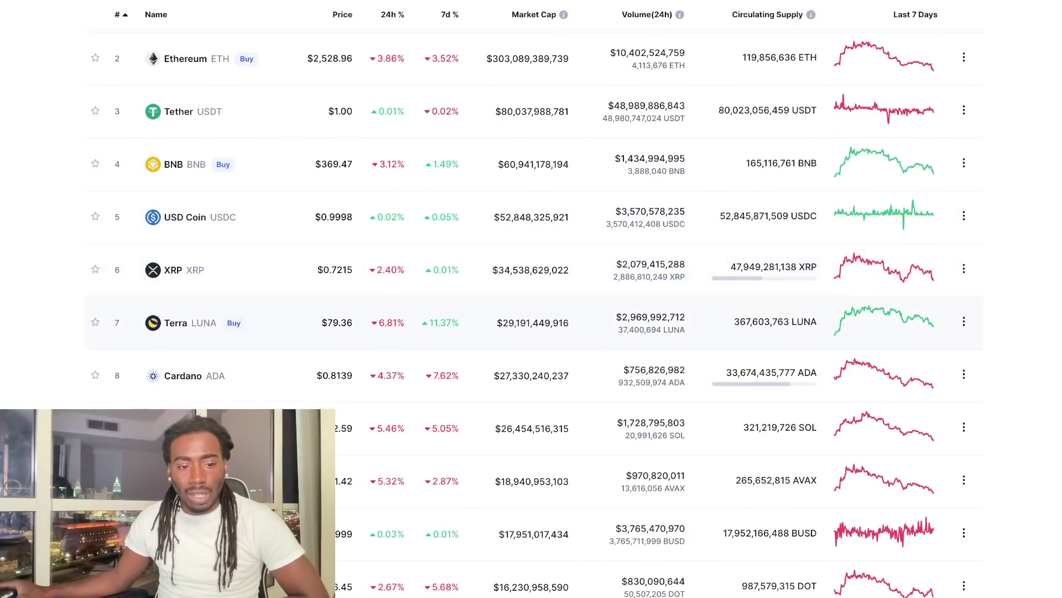
scroll(532, 324, down, 1)
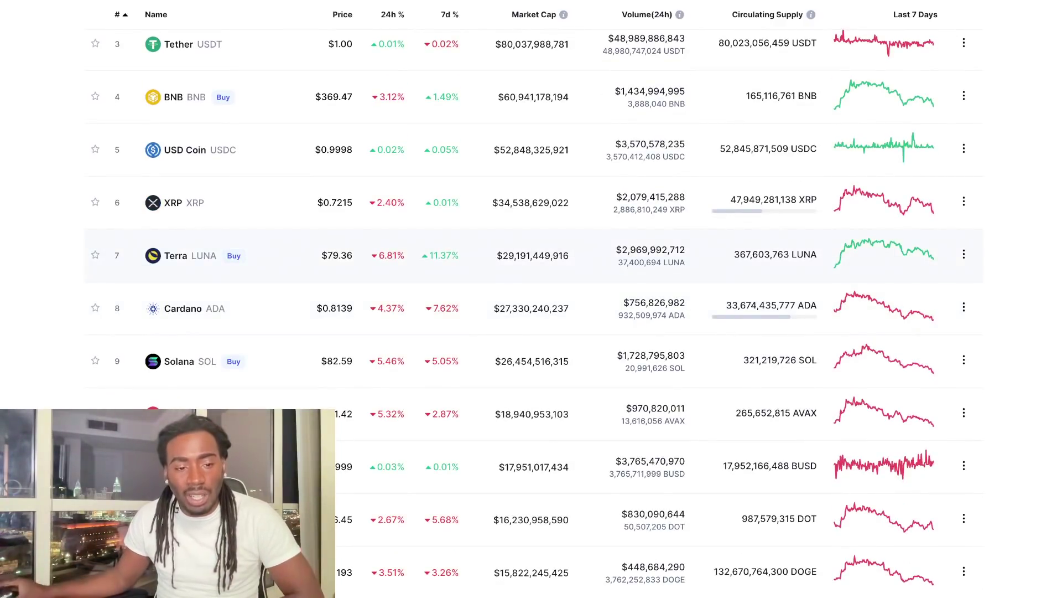
scroll(532, 316, down, 2)
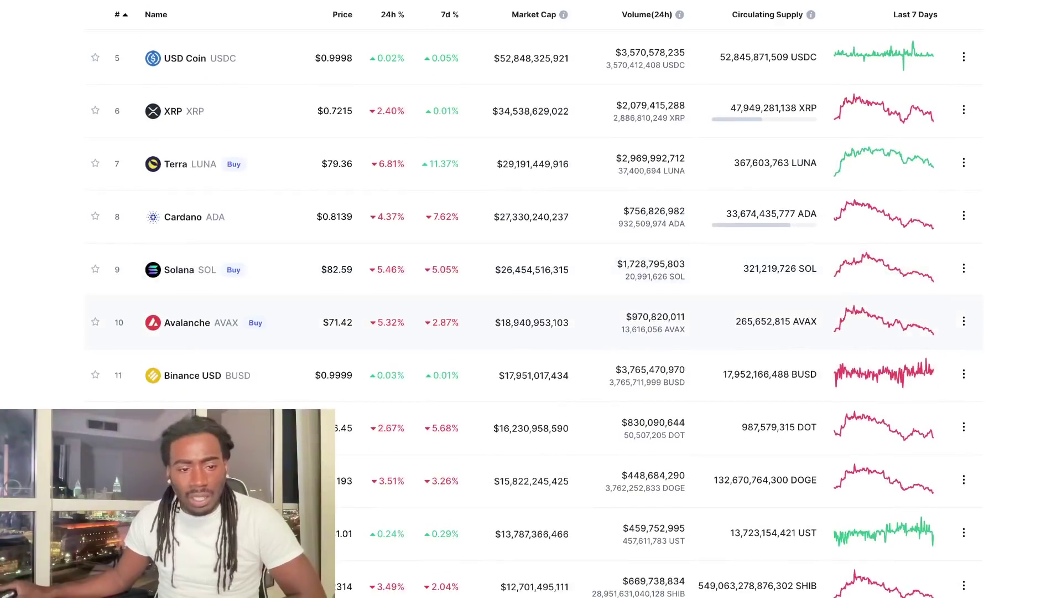
scroll(531, 316, down, 2)
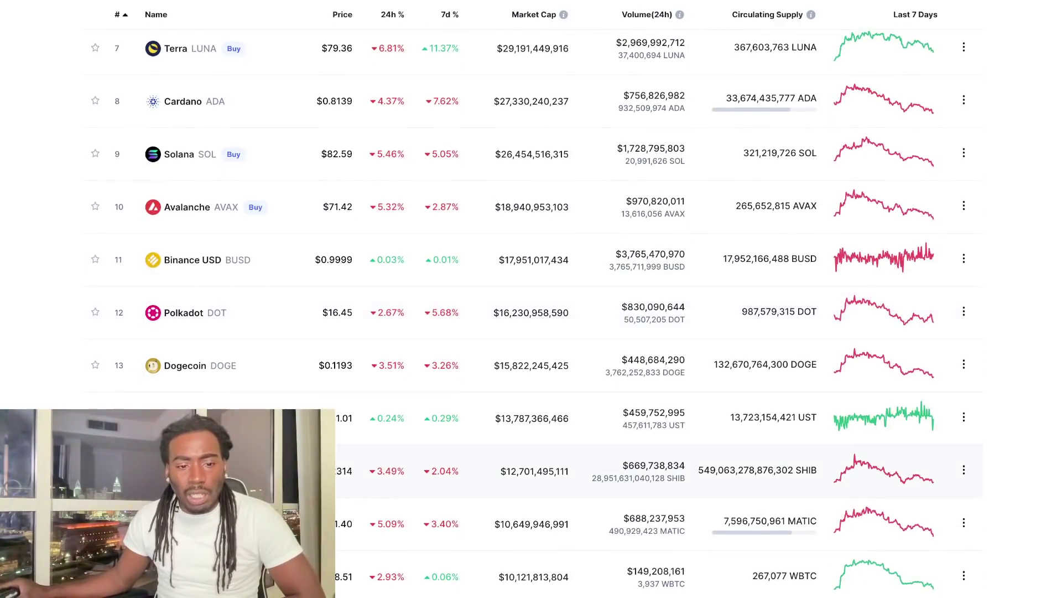
click(183, 470)
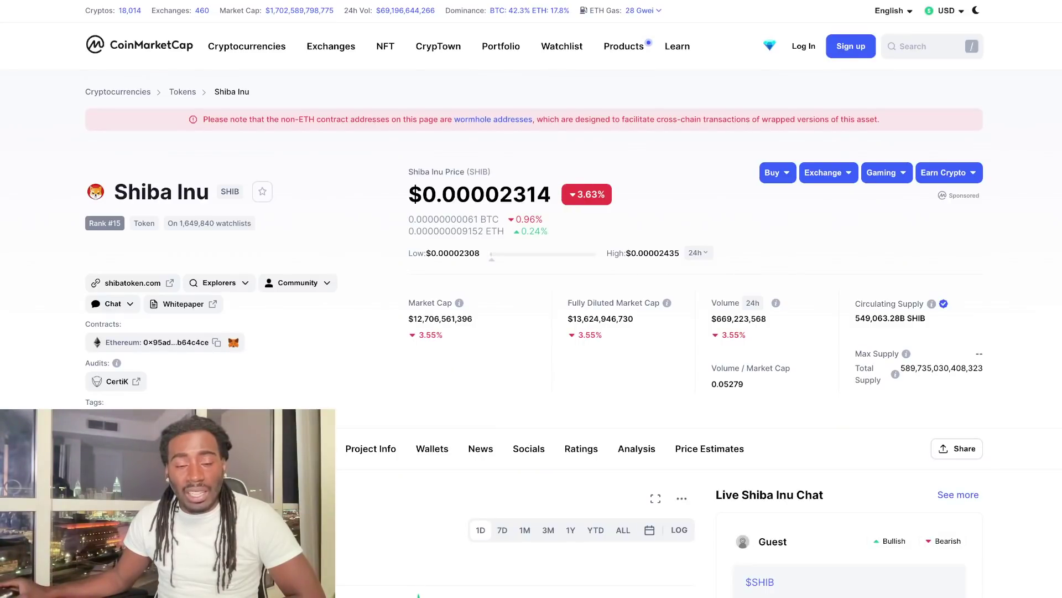
scroll(532, 333, down, 1)
scroll(531, 333, down, 2)
scroll(531, 332, down, 2)
click(206, 310)
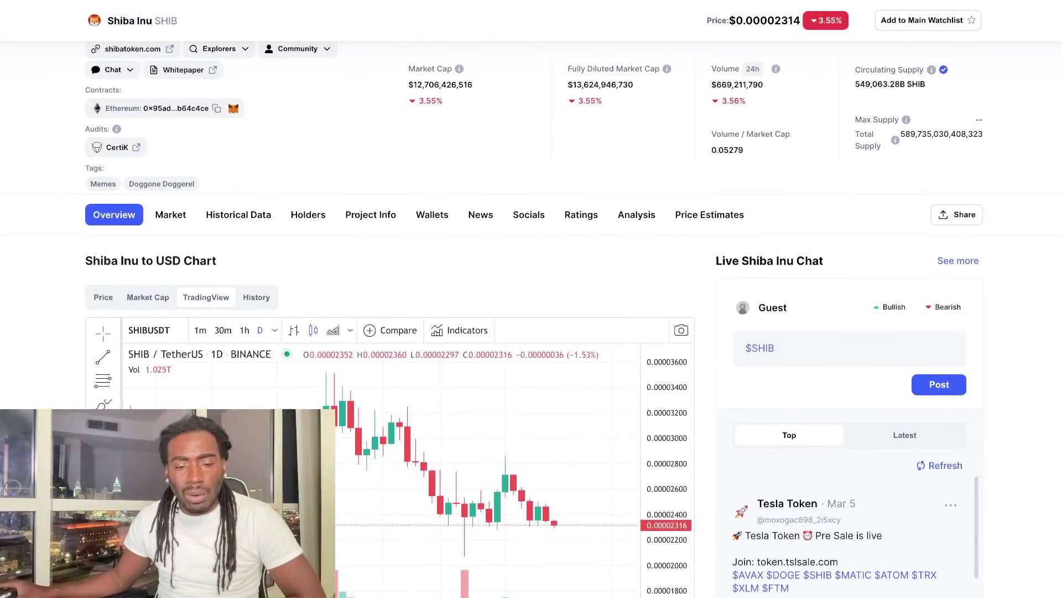
scroll(532, 332, down, 1)
scroll(532, 332, down, 1)
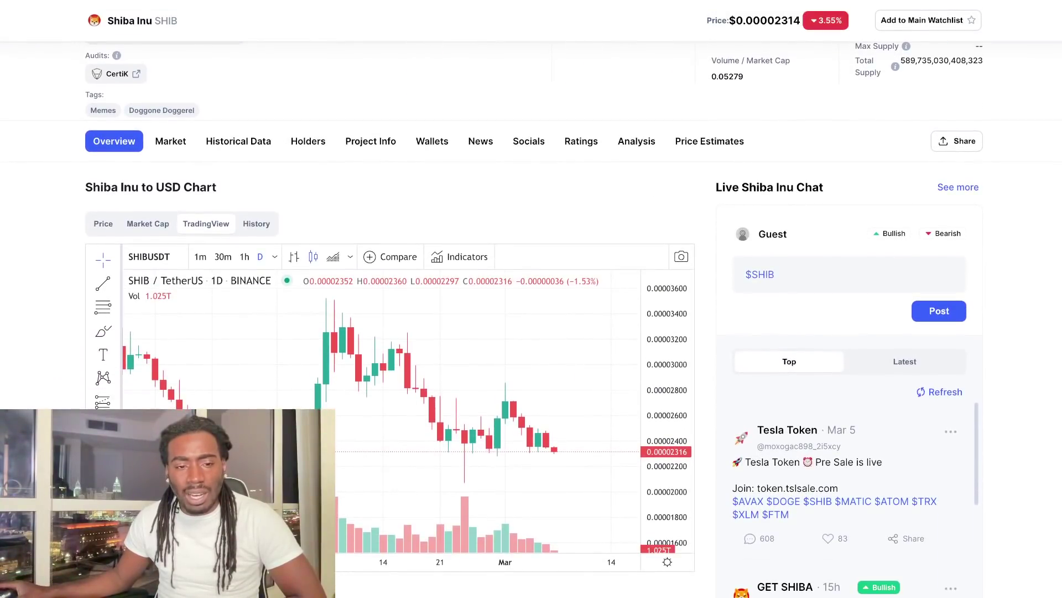
scroll(532, 333, down, 1)
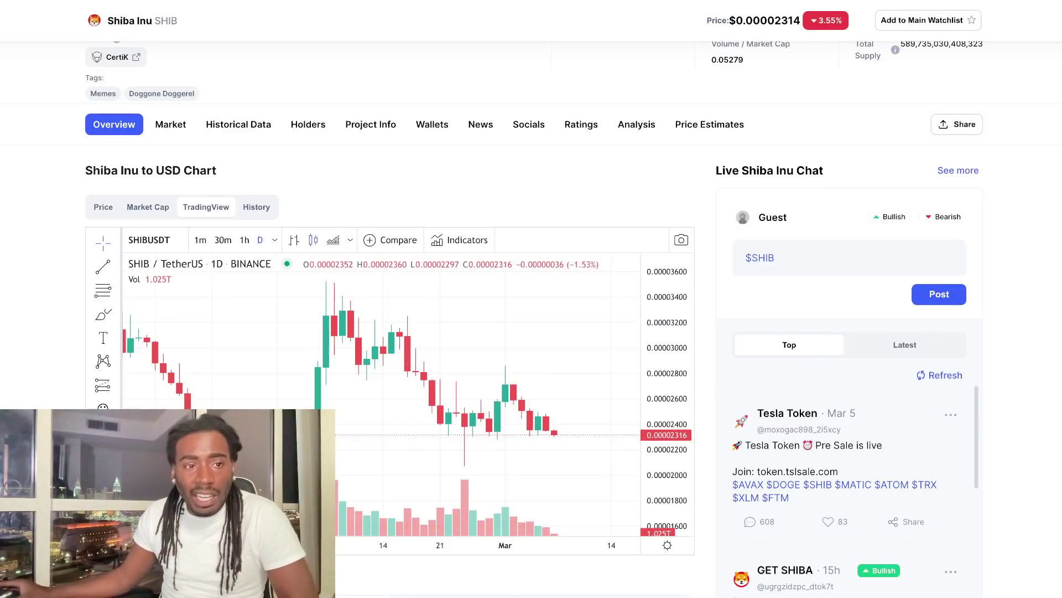
scroll(531, 332, down, 2)
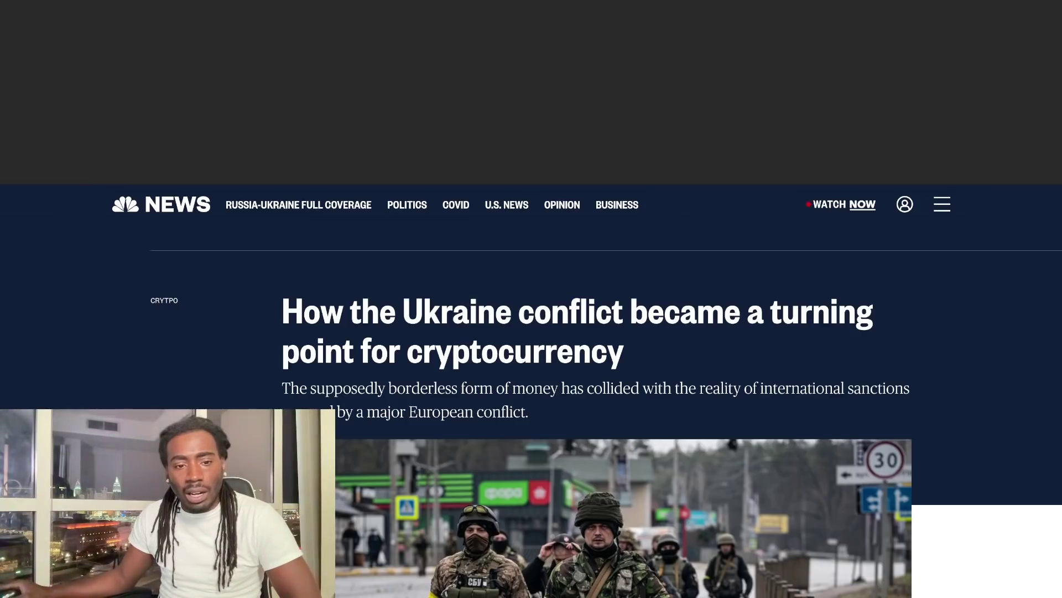
scroll(531, 332, down, 2)
scroll(532, 333, down, 1)
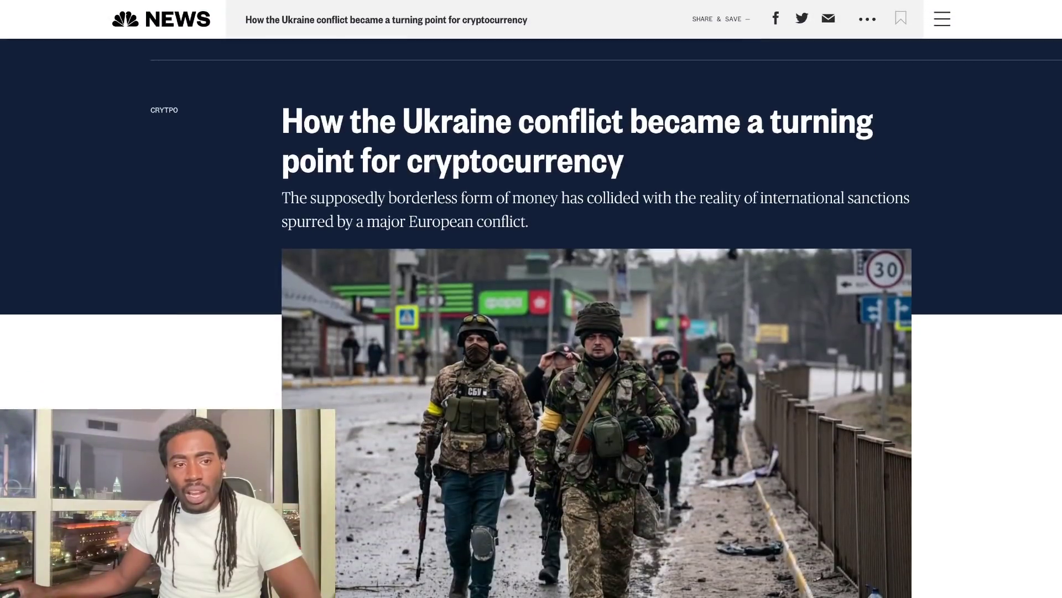
scroll(532, 332, down, 1)
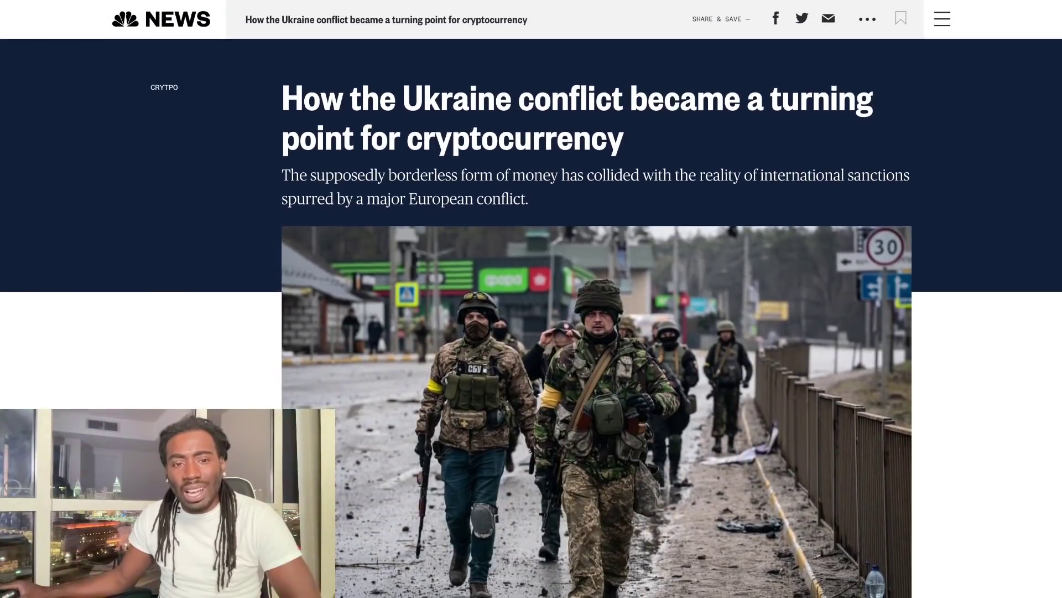
scroll(531, 333, down, 1)
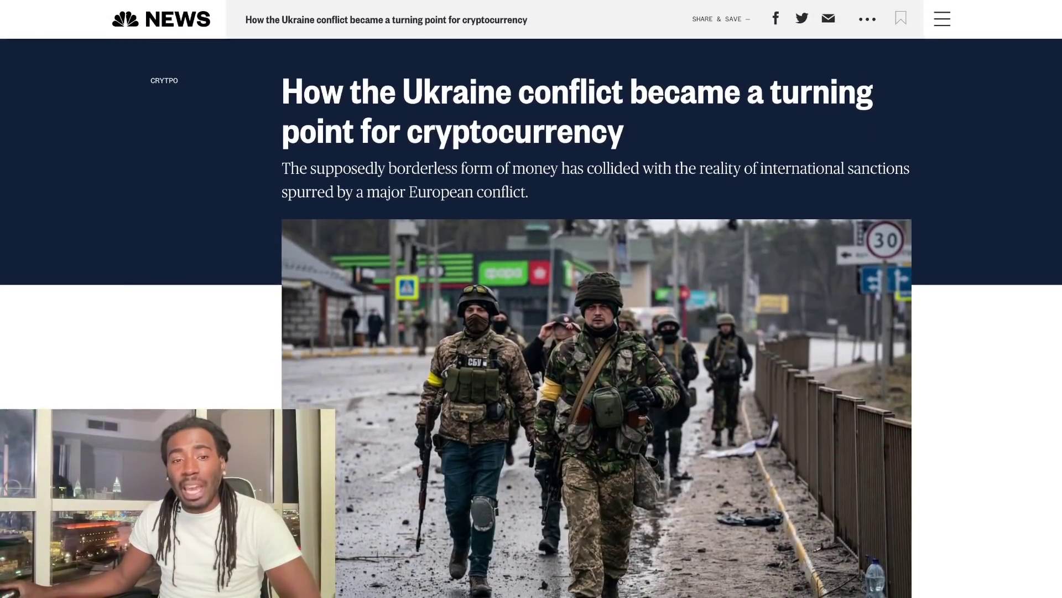
scroll(531, 332, down, 1)
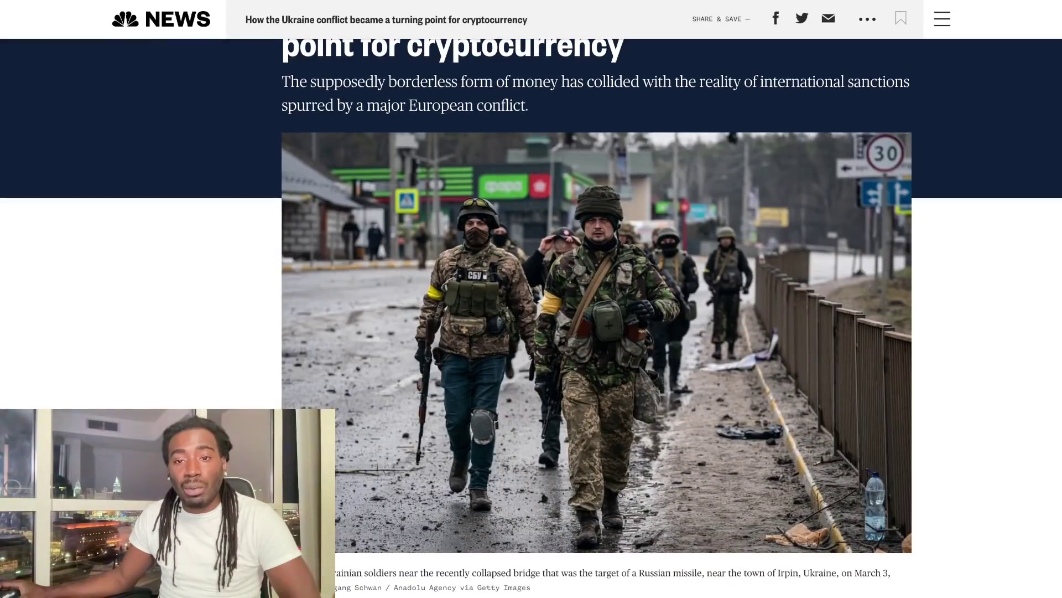
scroll(531, 332, down, 1)
scroll(531, 332, down, 1)
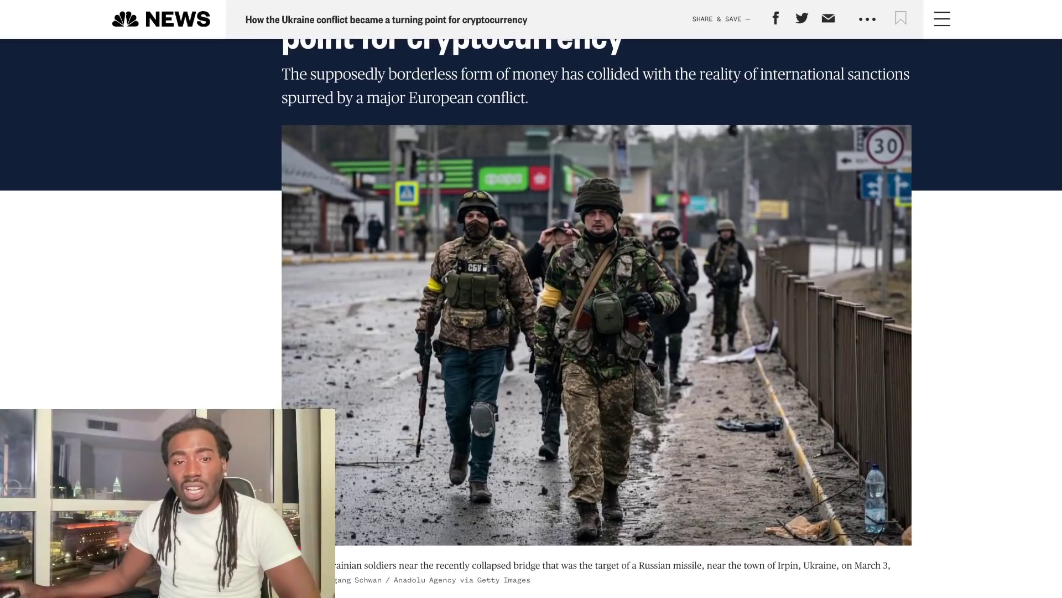
scroll(531, 332, down, 1)
scroll(532, 332, down, 2)
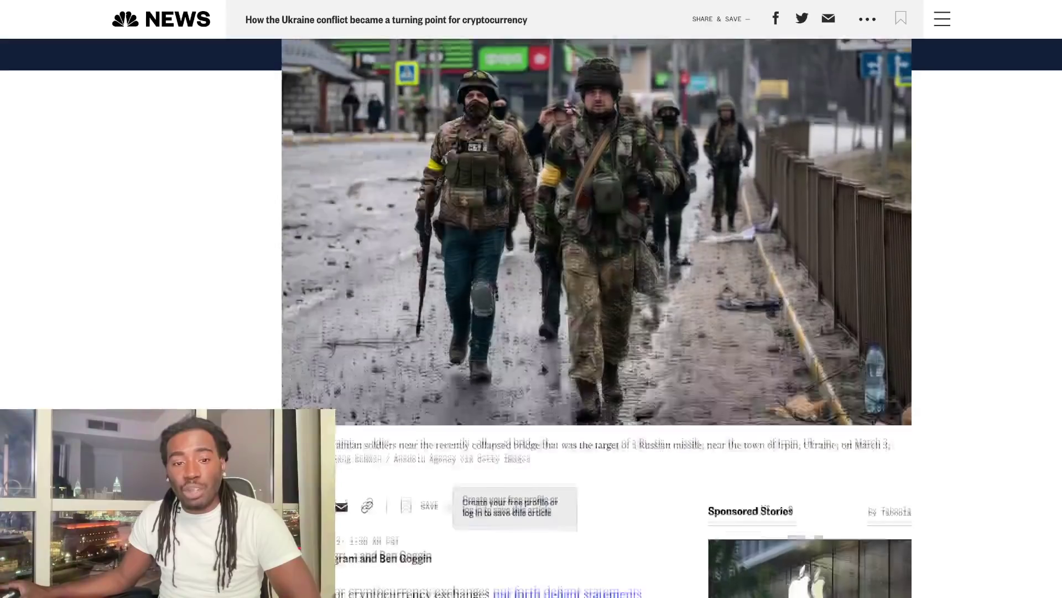
scroll(531, 332, down, 2)
scroll(531, 333, down, 3)
scroll(531, 332, down, 5)
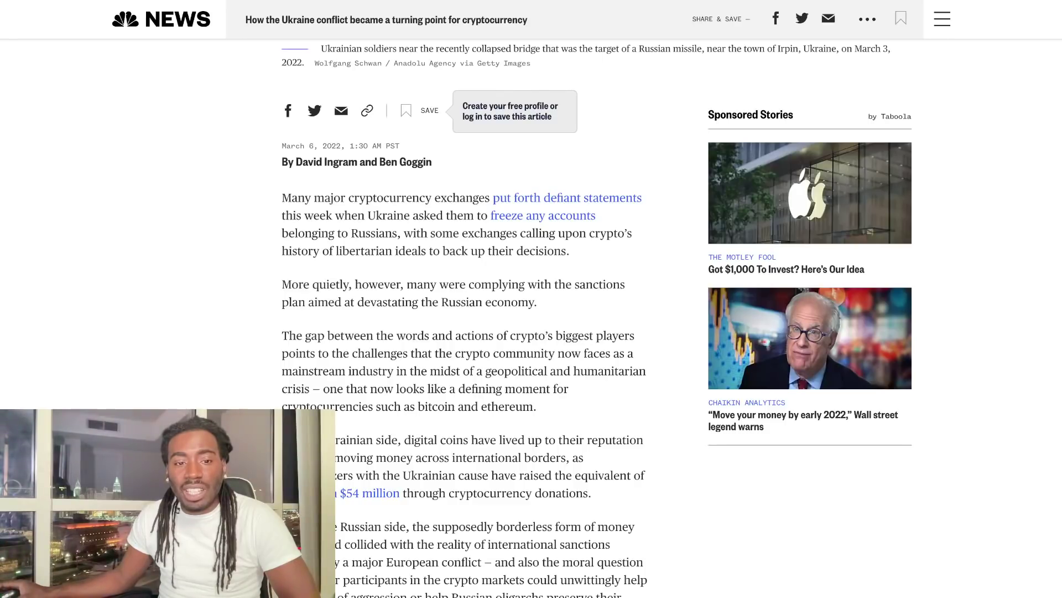
scroll(532, 332, down, 1)
scroll(532, 332, down, 1)
scroll(531, 332, down, 3)
scroll(532, 332, up, 1)
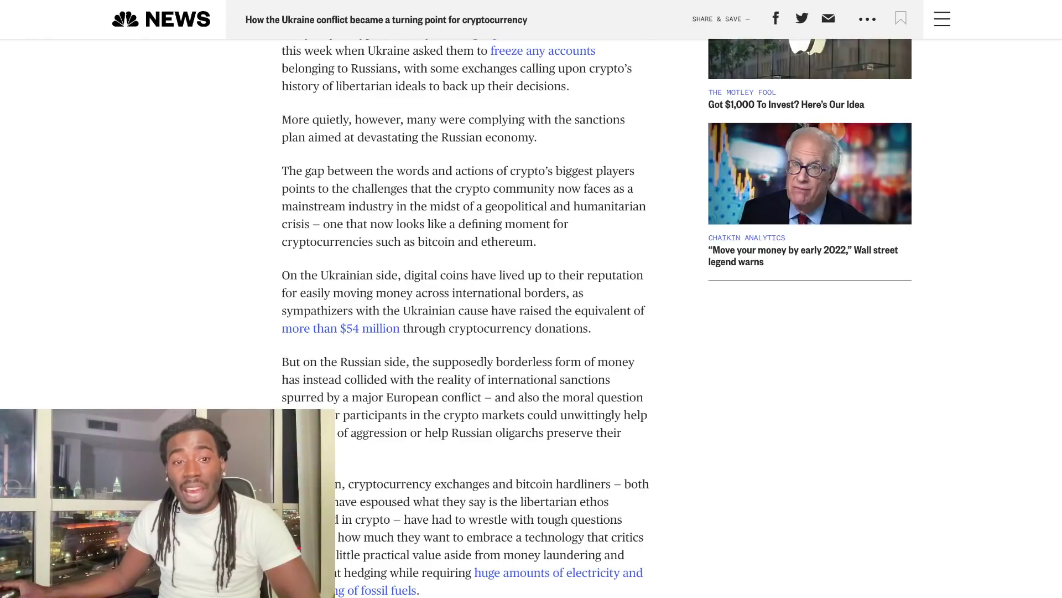
scroll(465, 316, down, 2)
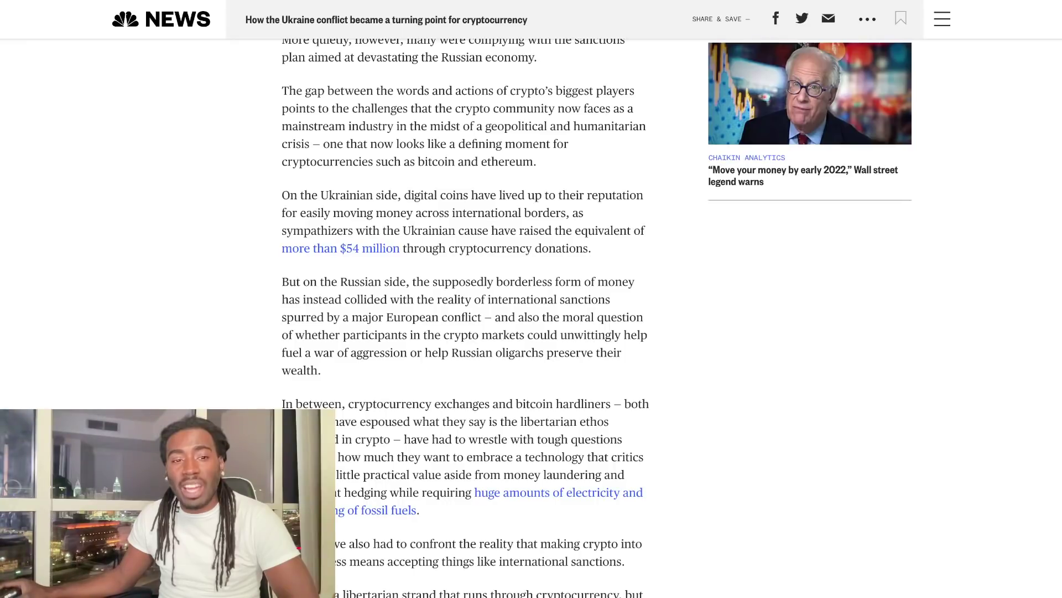
scroll(532, 315, up, 1)
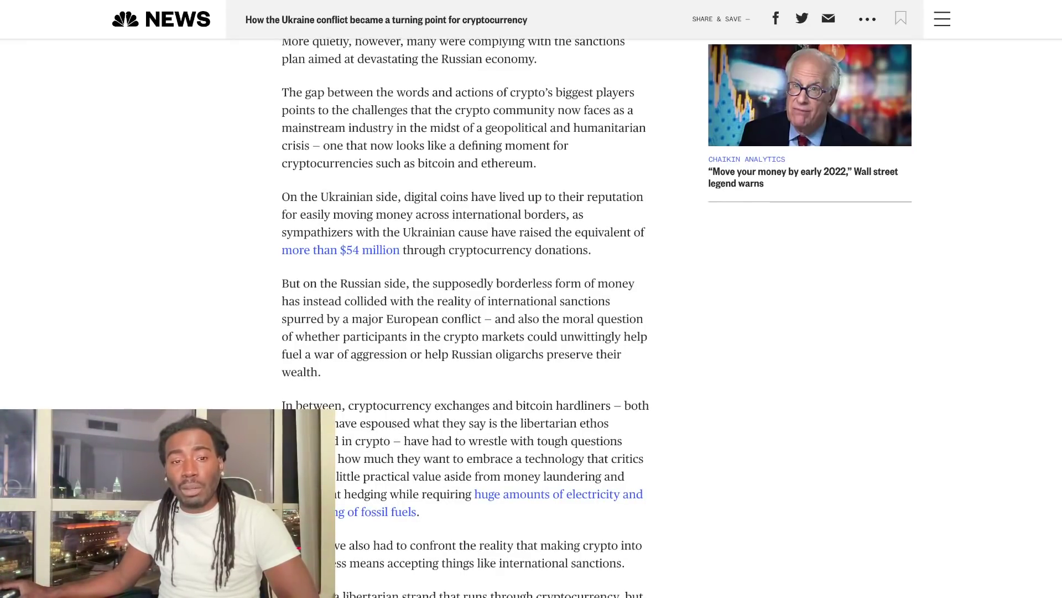
scroll(532, 316, down, 1)
scroll(531, 316, down, 1)
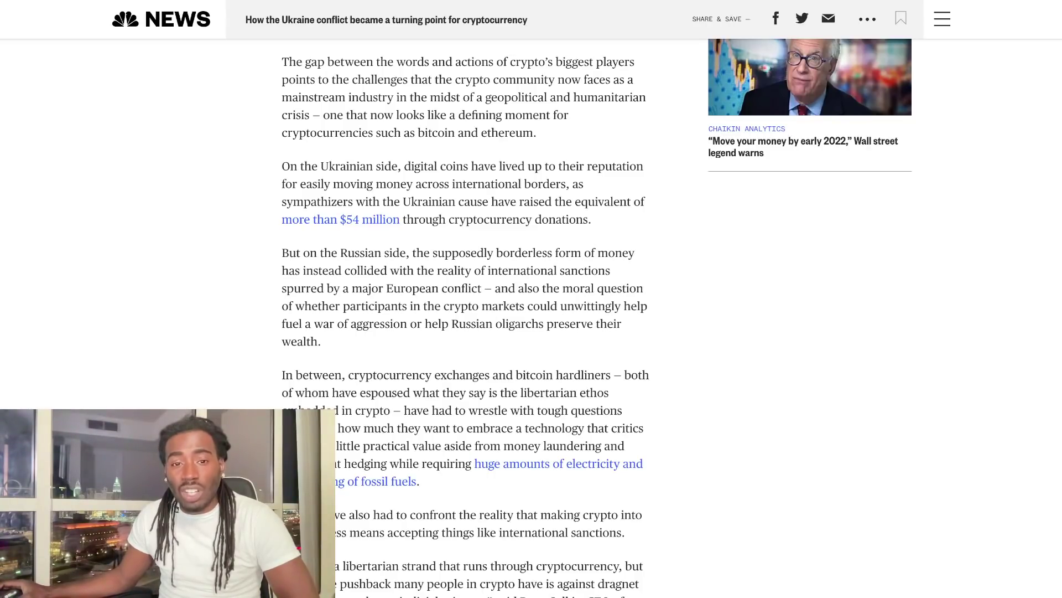
scroll(532, 316, down, 1)
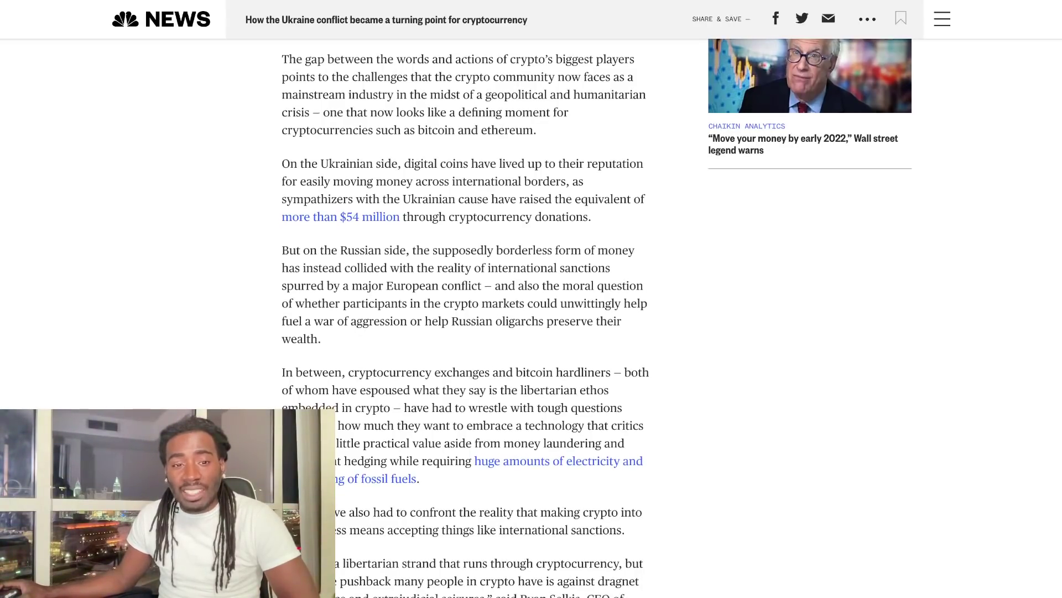
scroll(531, 316, down, 1)
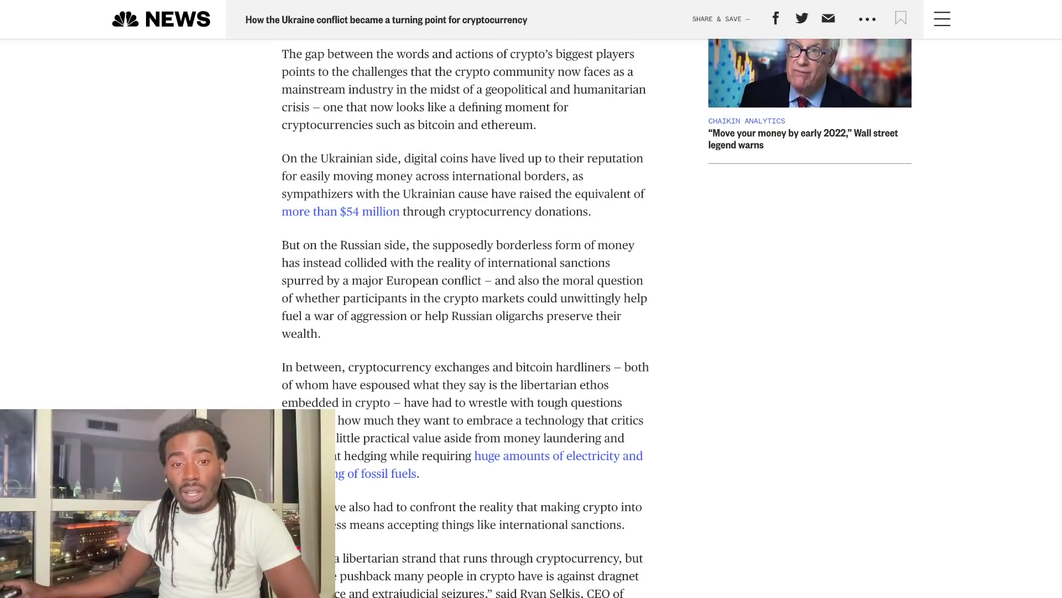
scroll(531, 316, down, 1)
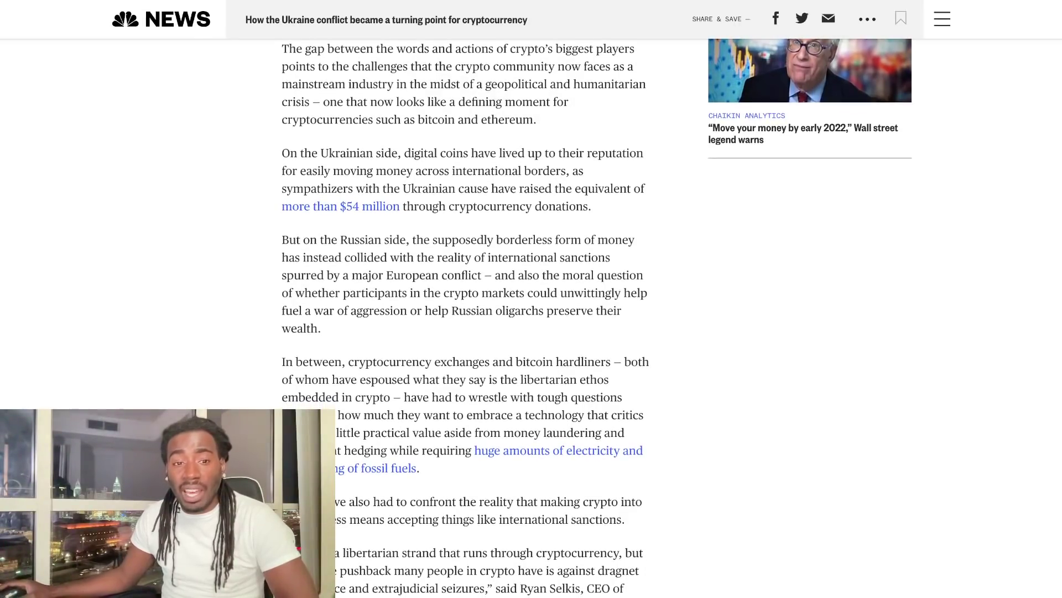
scroll(532, 315, down, 1)
scroll(532, 316, down, 1)
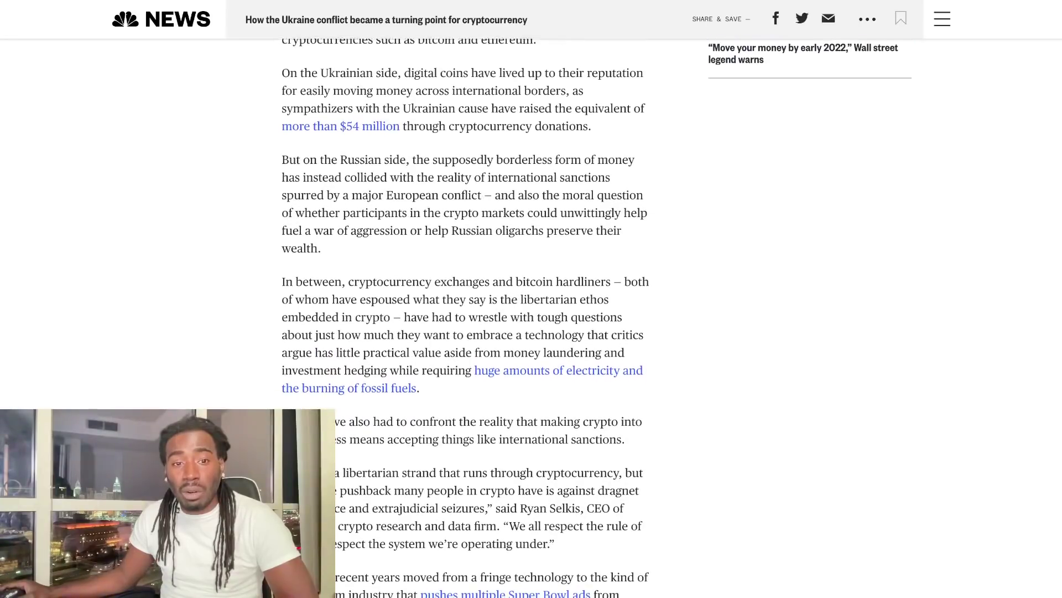
scroll(531, 315, down, 1)
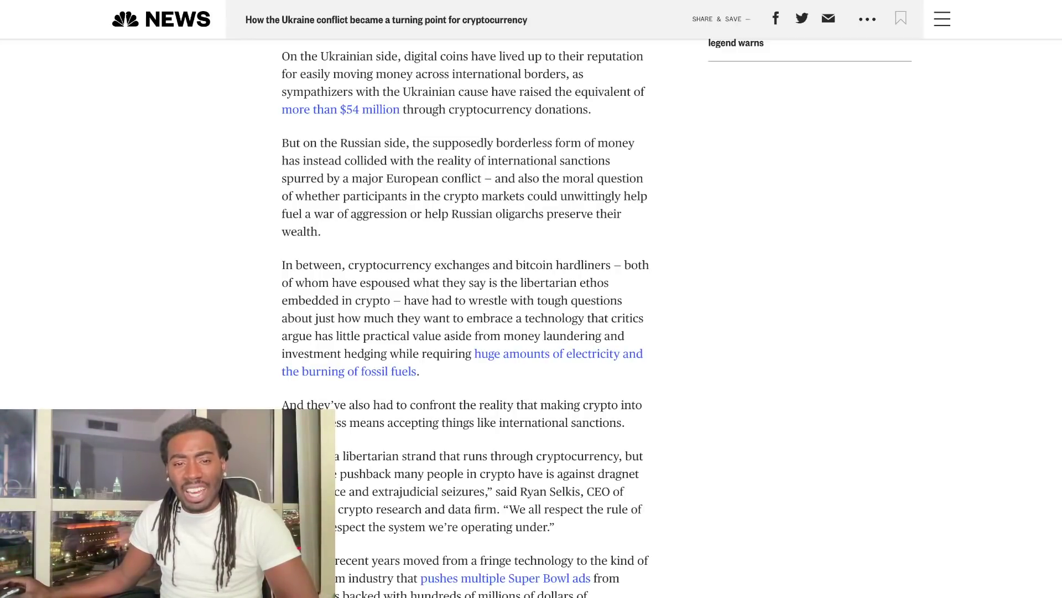
scroll(531, 317, down, 1)
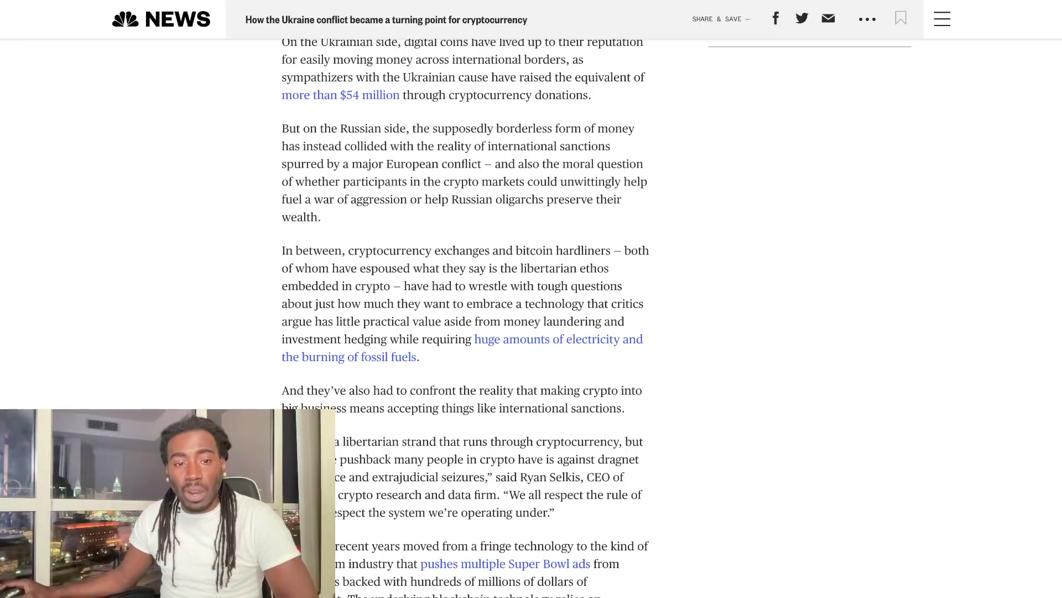
scroll(531, 318, down, 1)
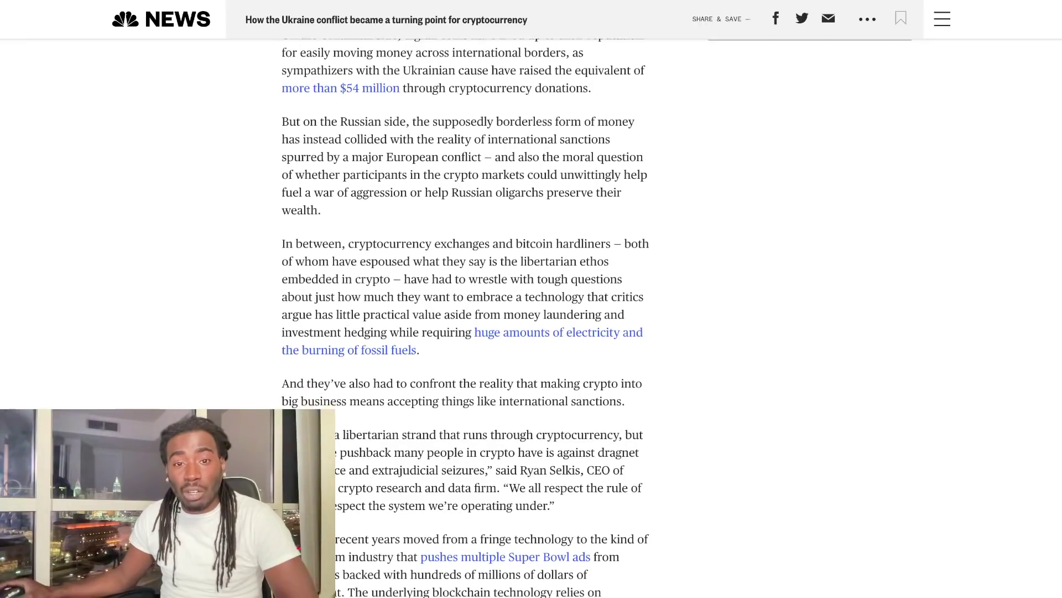
scroll(531, 319, down, 1)
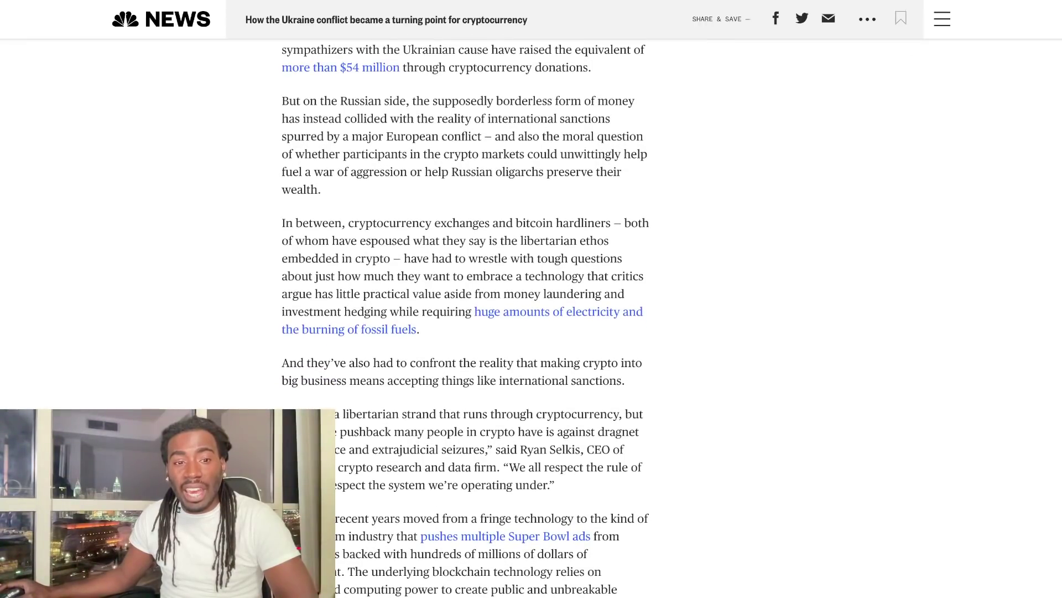
scroll(465, 318, down, 2)
scroll(466, 312, down, 2)
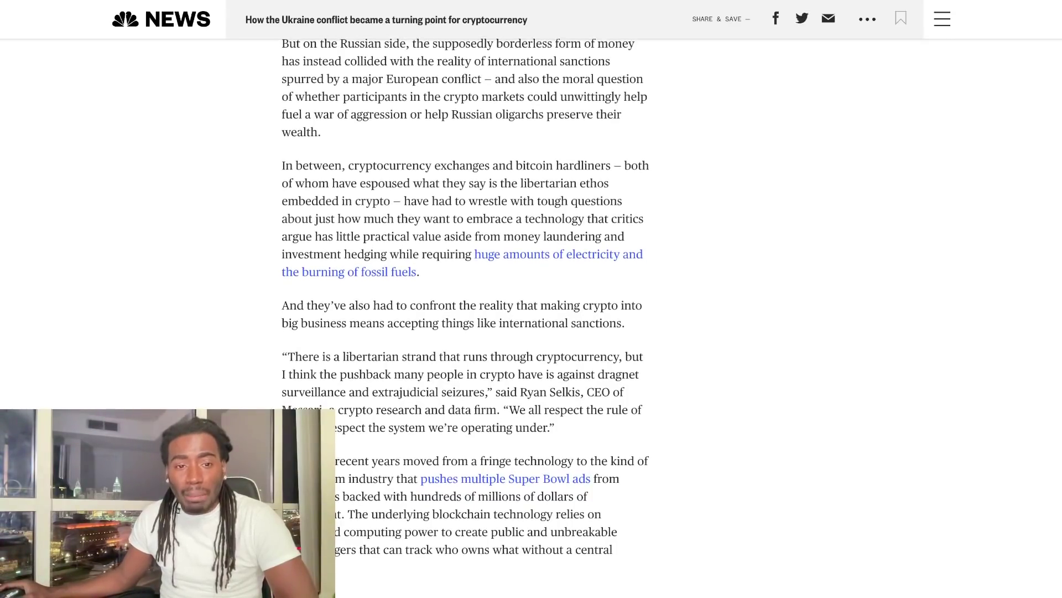
scroll(464, 317, down, 1)
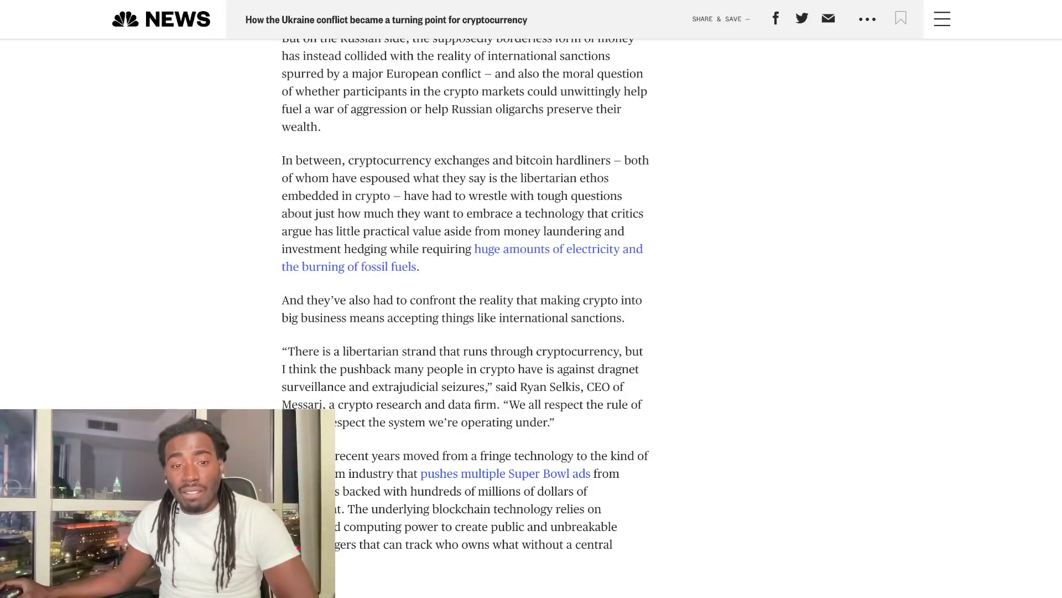
scroll(466, 318, down, 1)
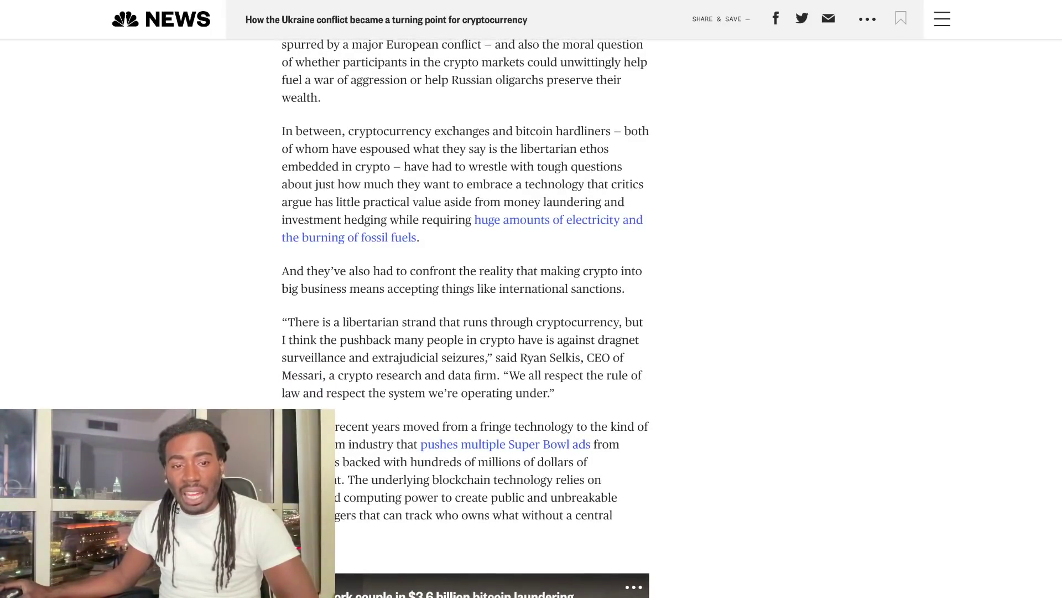
scroll(466, 319, down, 2)
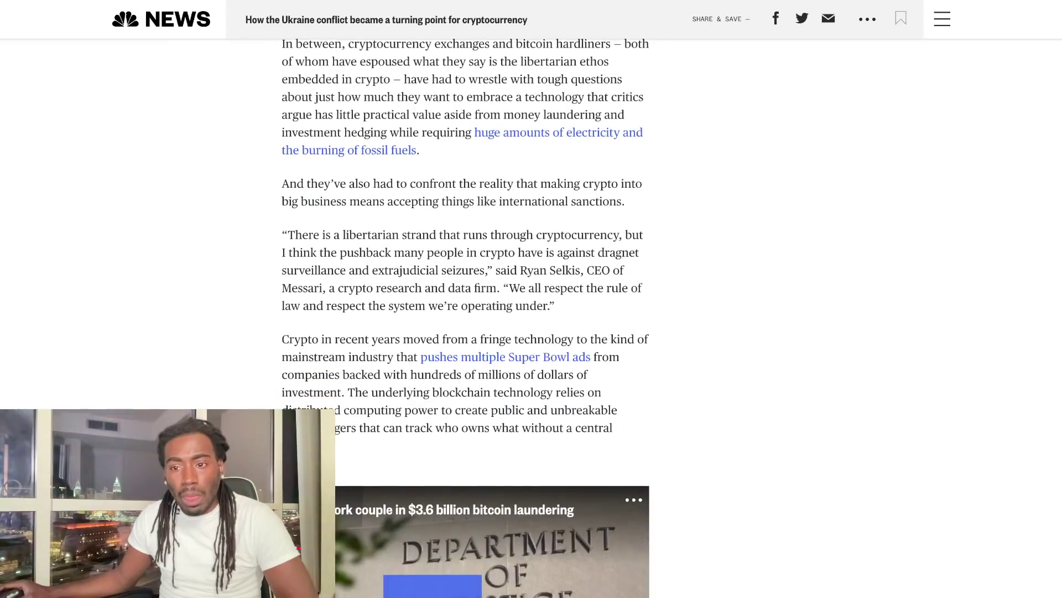
scroll(466, 319, down, 1)
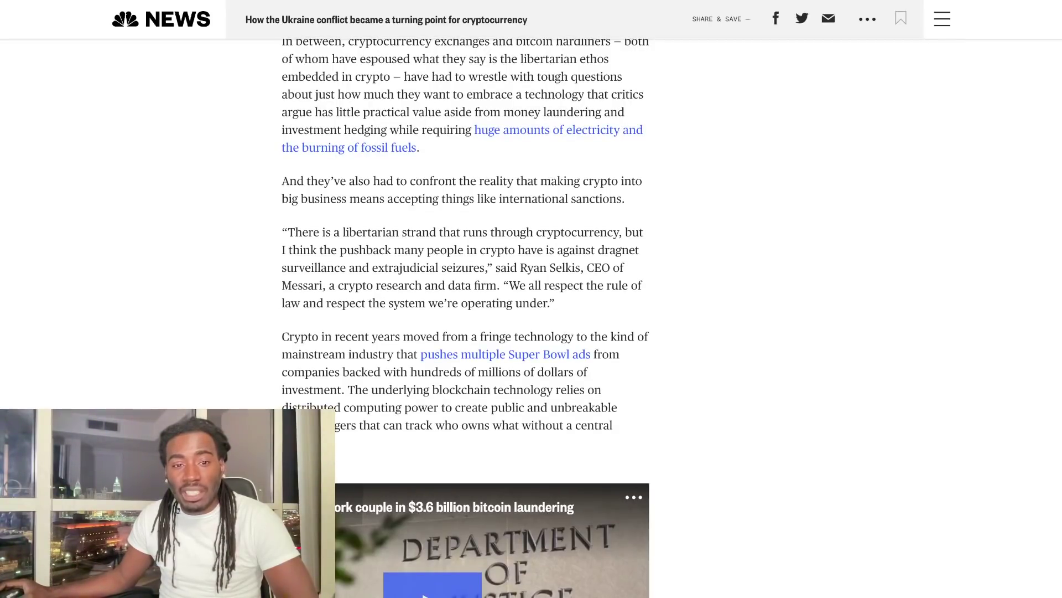
scroll(465, 315, down, 1)
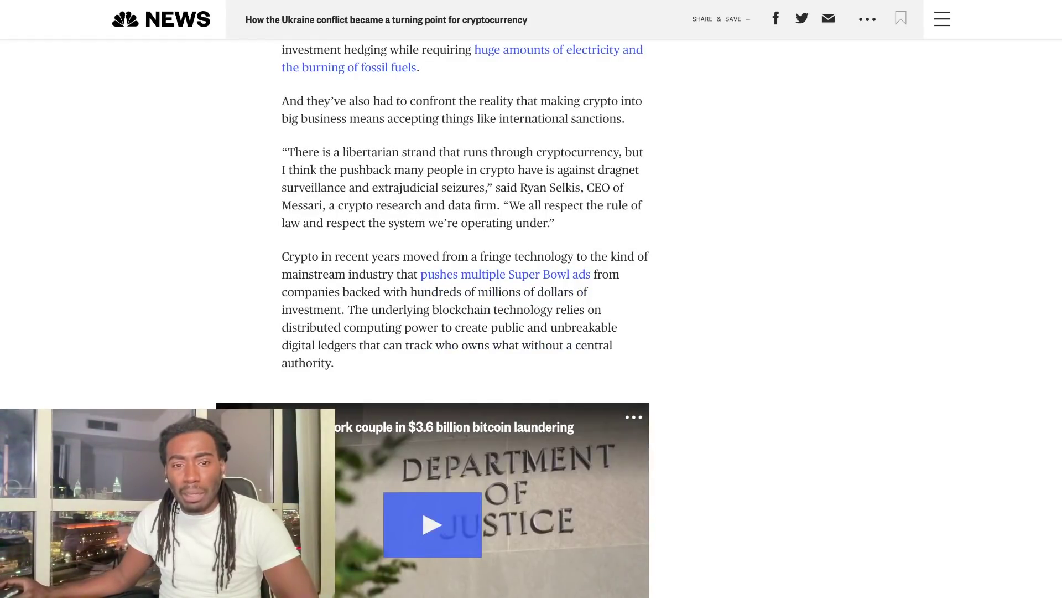
scroll(465, 249, down, 1)
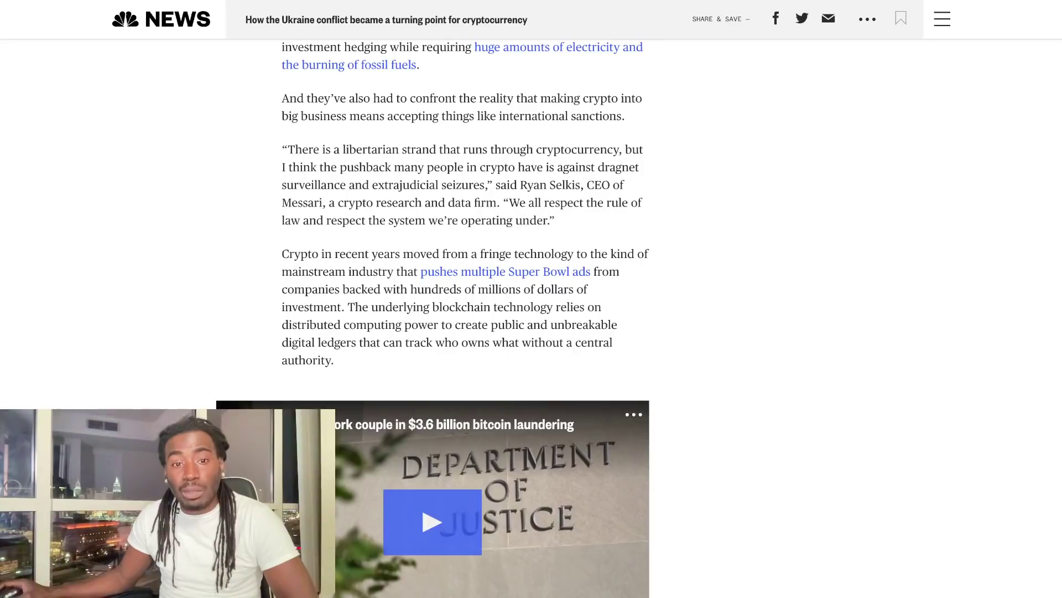
scroll(465, 315, down, 1)
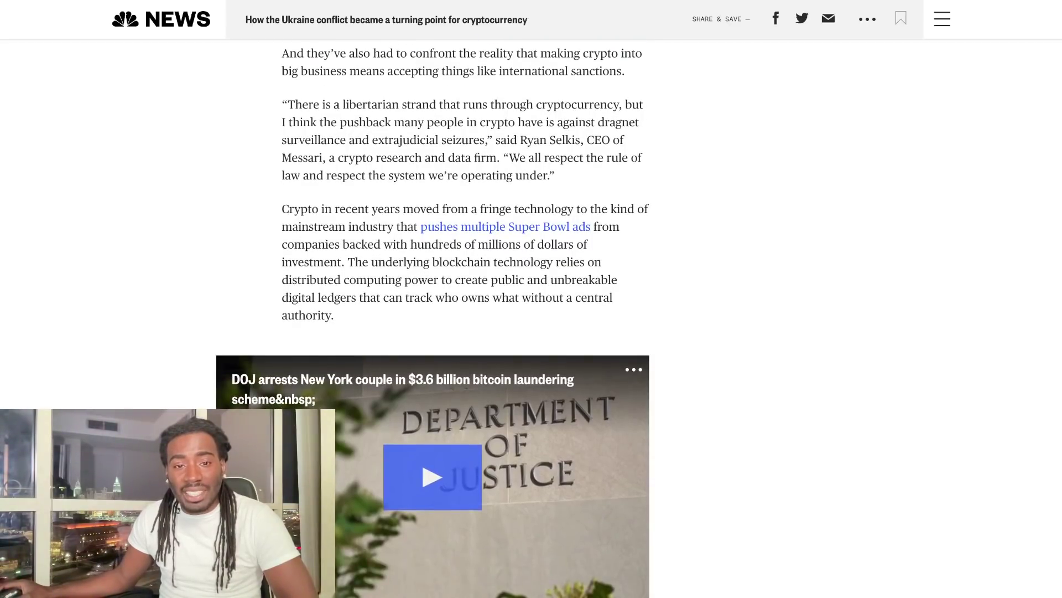
scroll(466, 316, down, 1)
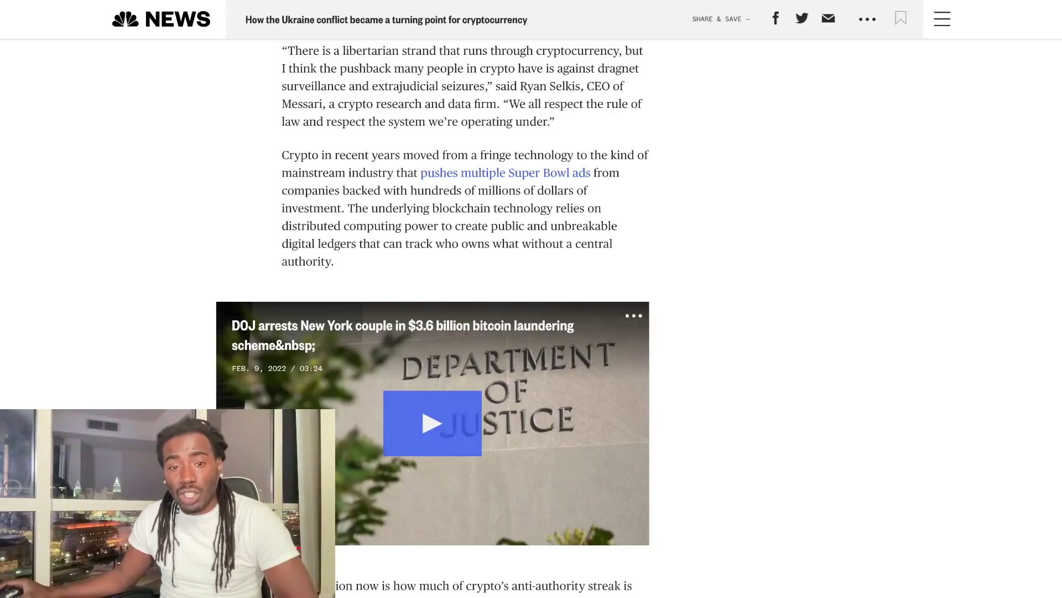
scroll(531, 316, down, 1)
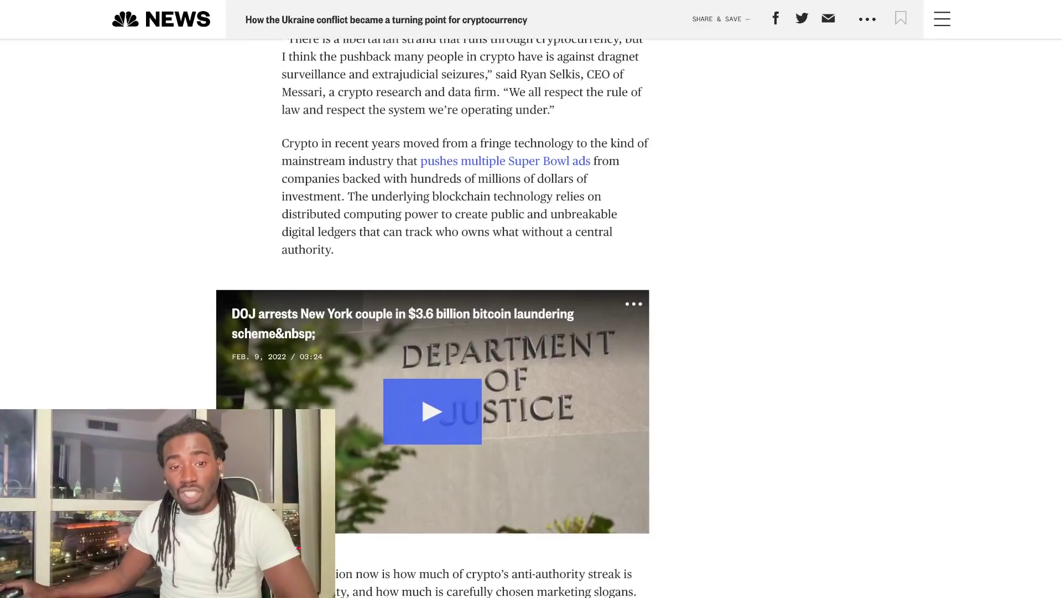
scroll(531, 315, down, 1)
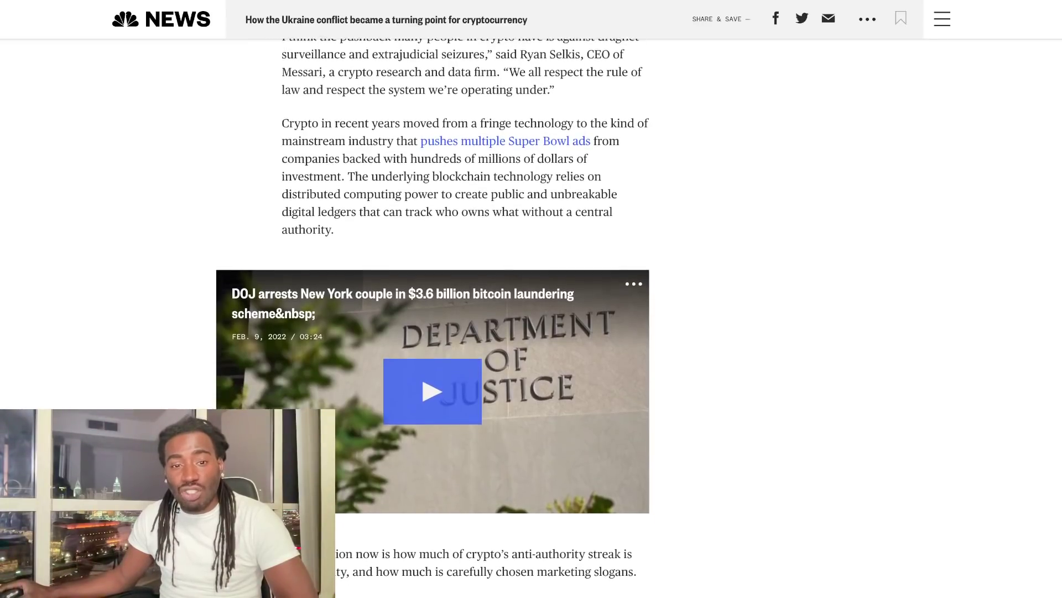
scroll(531, 315, down, 1)
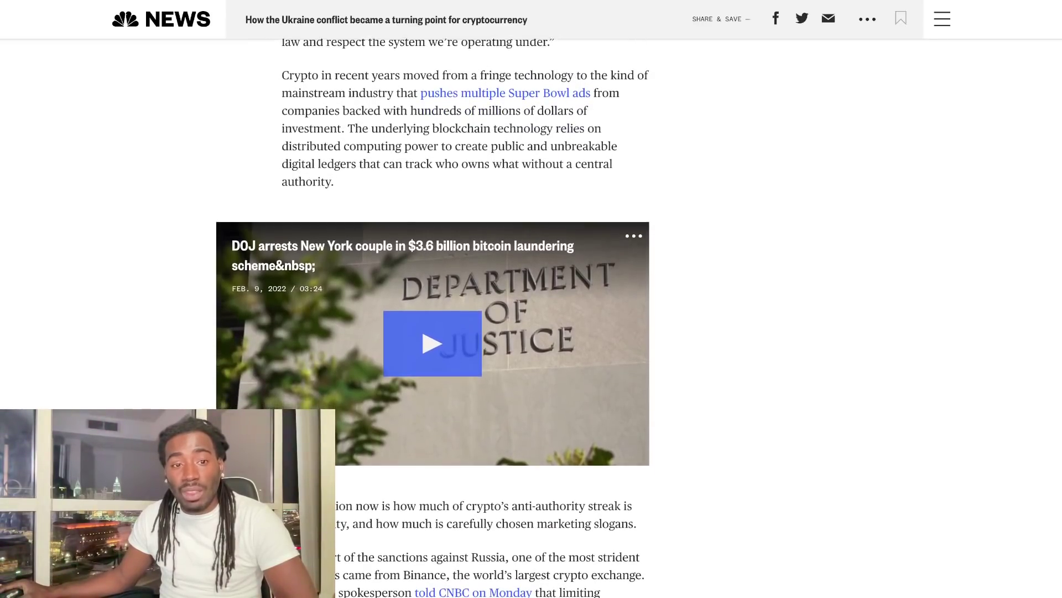
scroll(464, 333, down, 1)
scroll(464, 332, down, 3)
scroll(466, 332, down, 3)
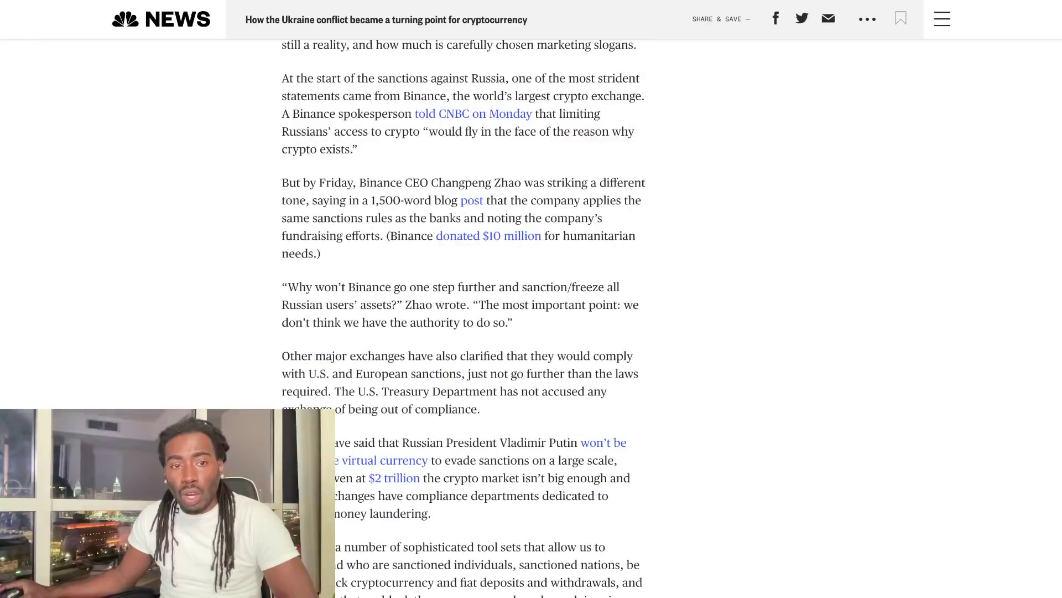
scroll(465, 332, up, 1)
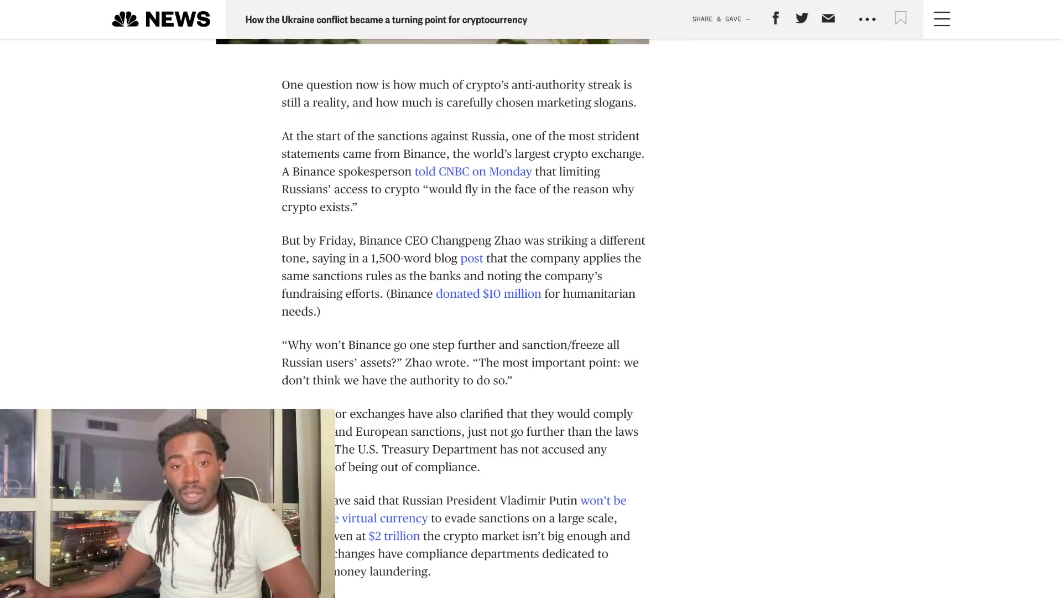
scroll(465, 315, down, 2)
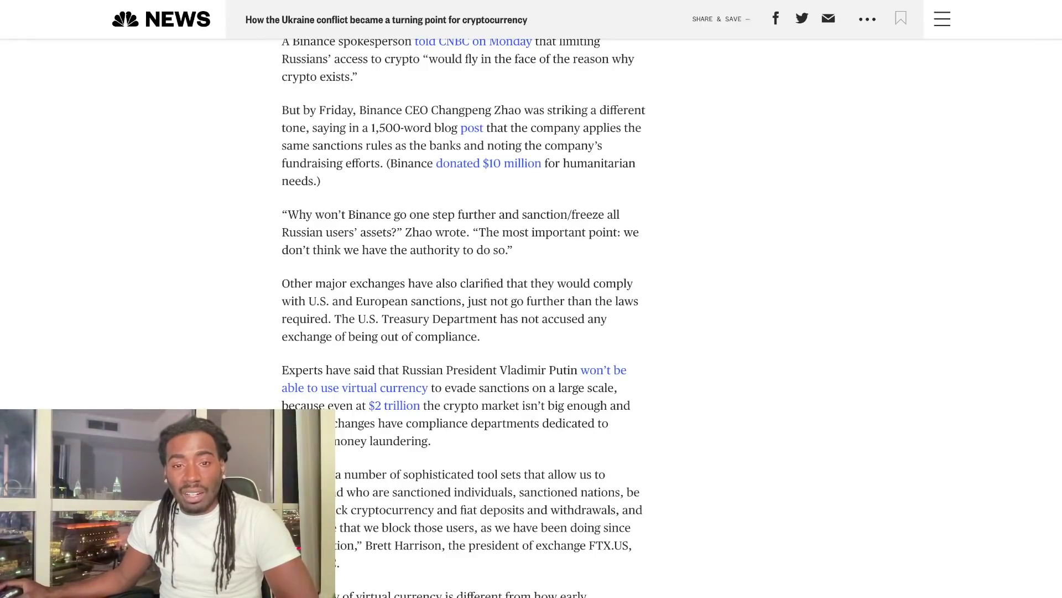
scroll(463, 315, down, 1)
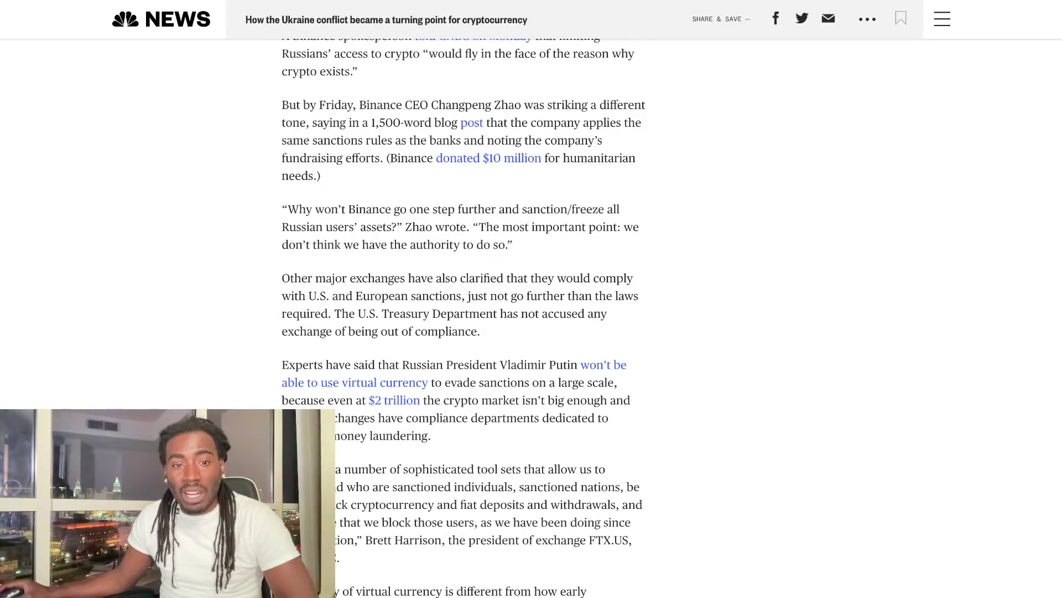
scroll(464, 316, down, 3)
scroll(463, 316, up, 1)
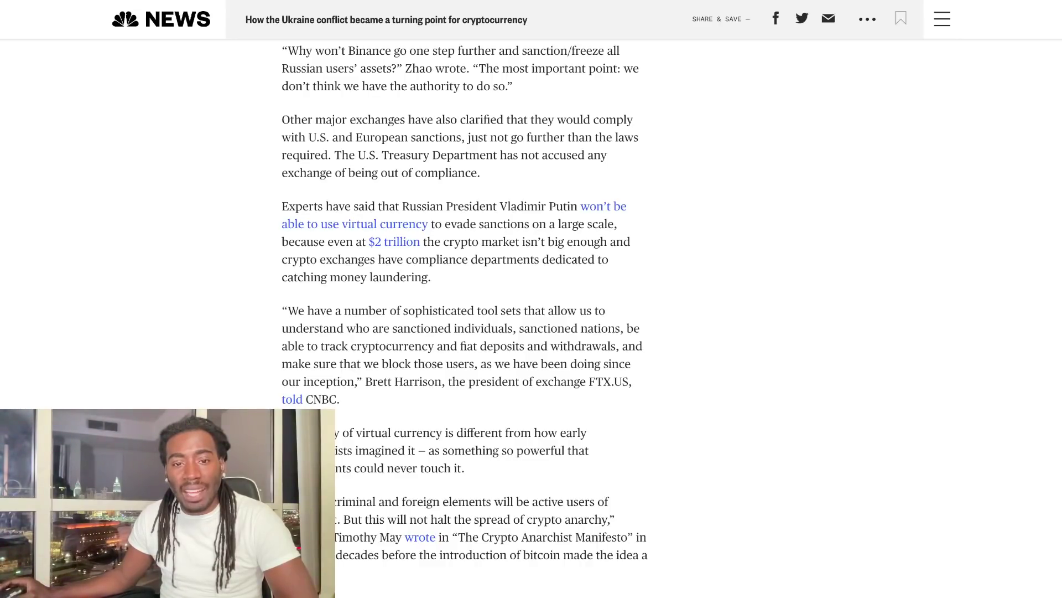
scroll(466, 316, down, 1)
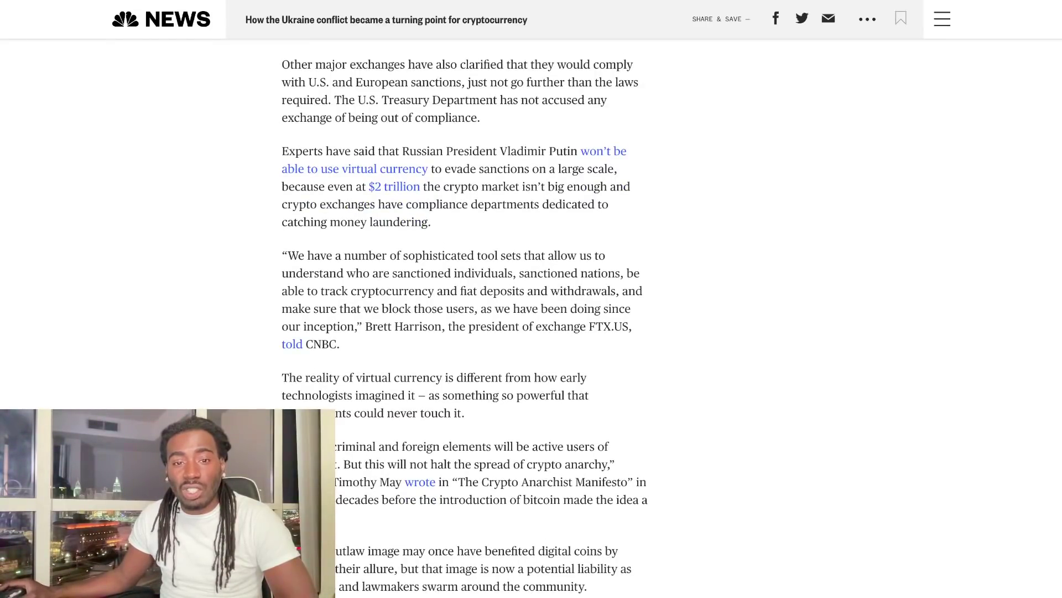
scroll(466, 315, down, 1)
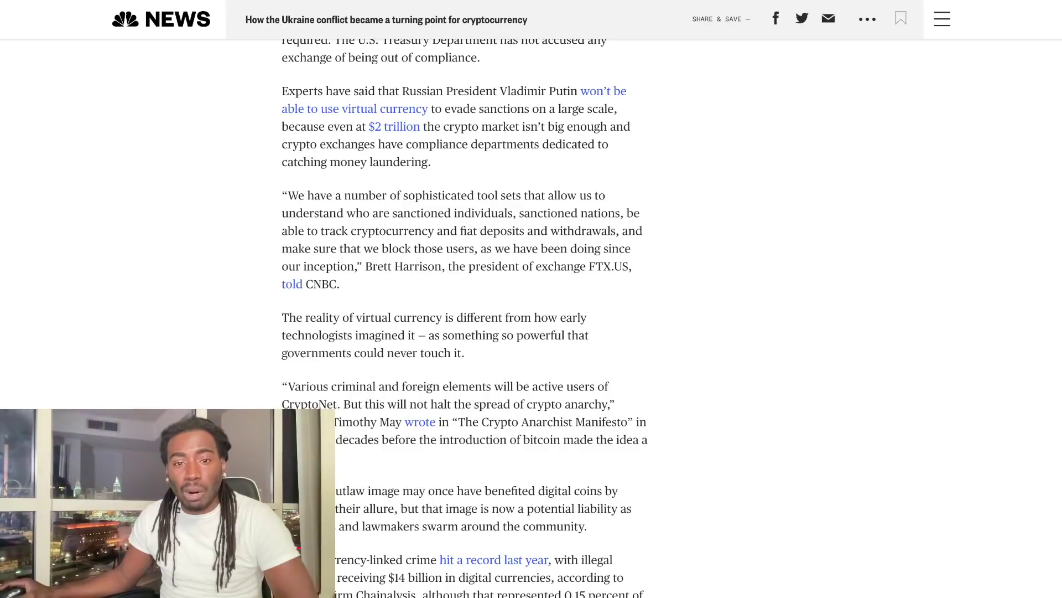
scroll(466, 318, down, 1)
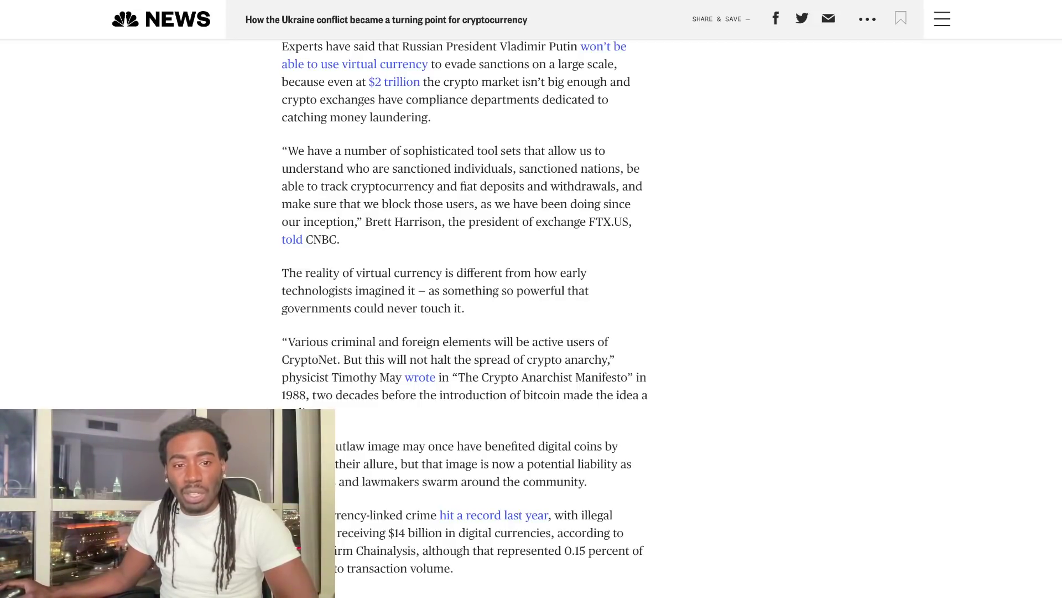
scroll(465, 316, down, 1)
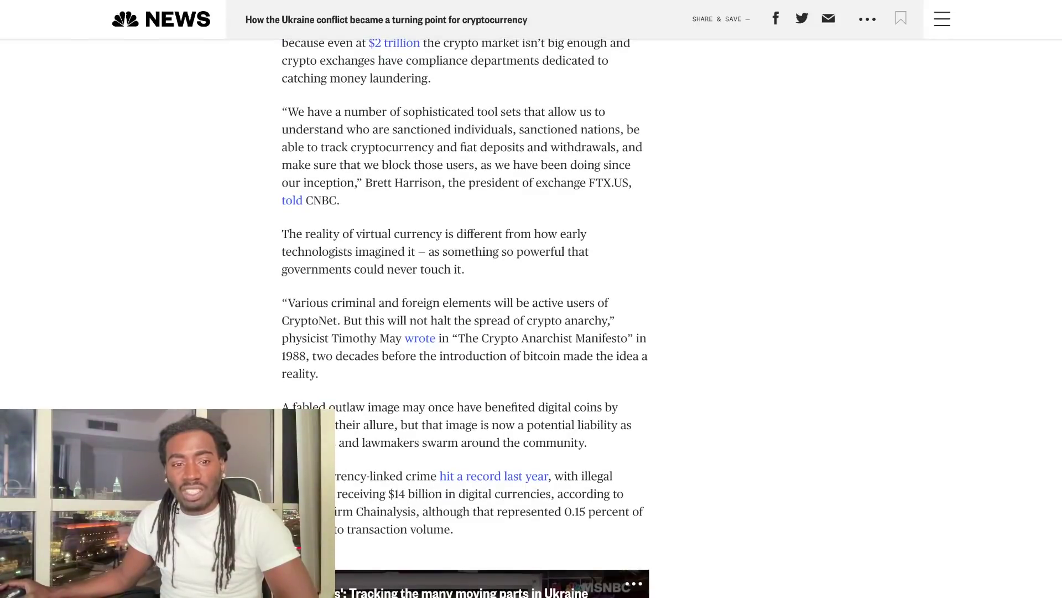
scroll(465, 316, down, 2)
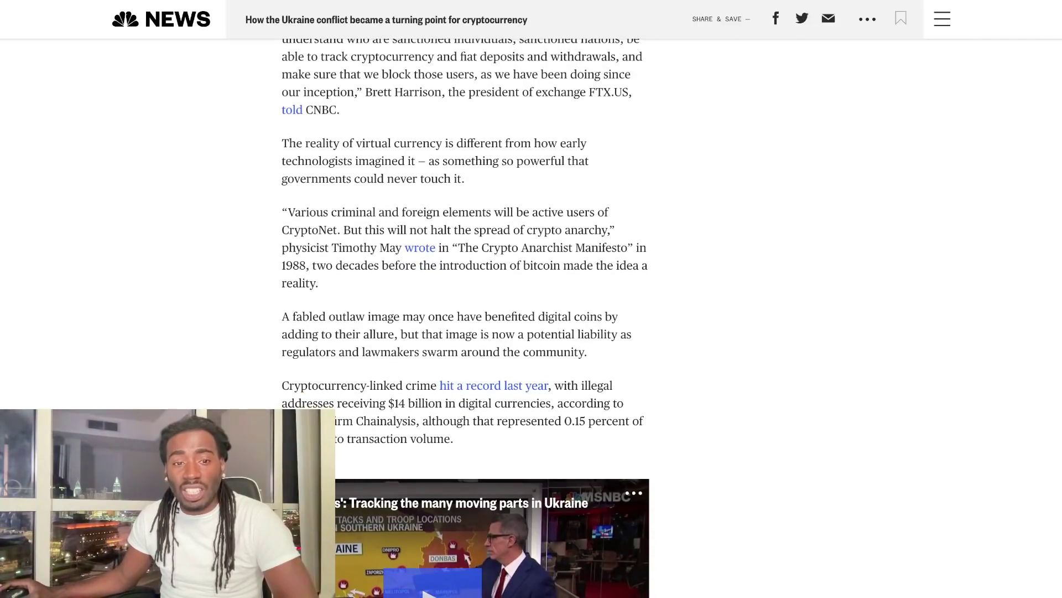
scroll(465, 315, down, 1)
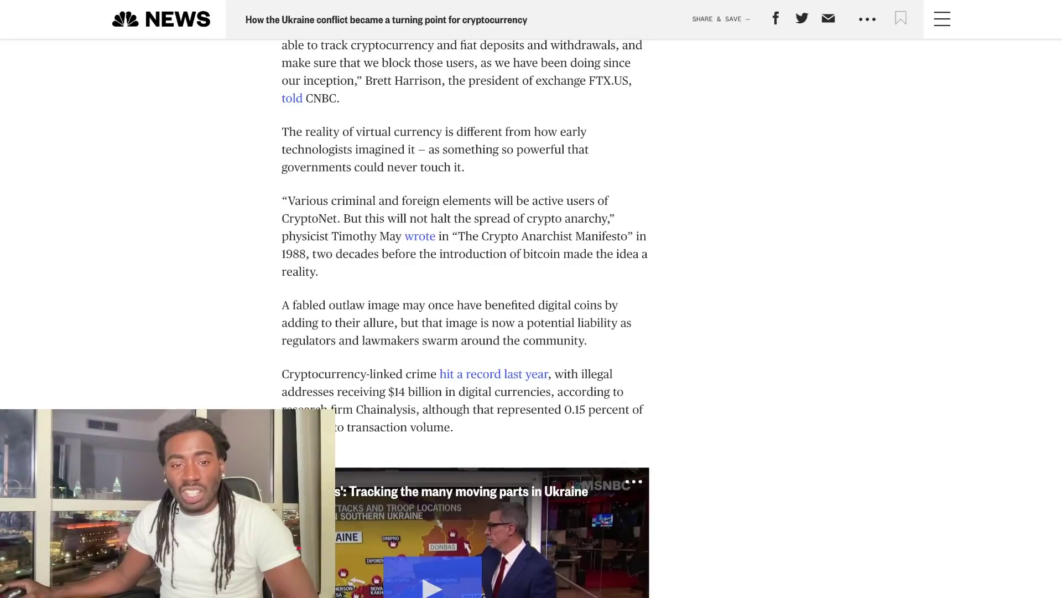
scroll(465, 316, down, 1)
scroll(465, 316, down, 1)
scroll(465, 316, down, 2)
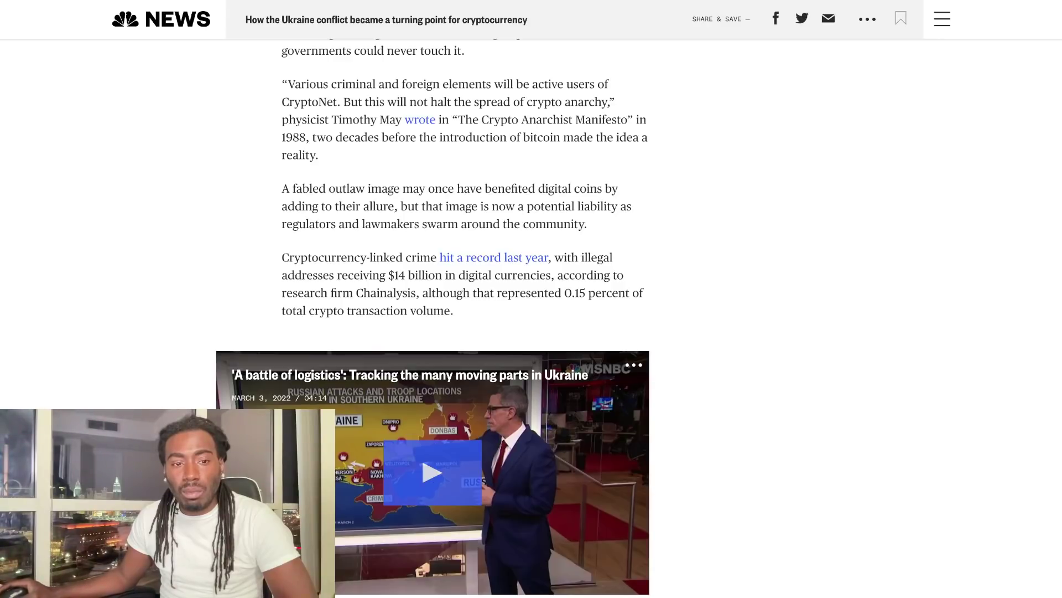
scroll(464, 250, down, 1)
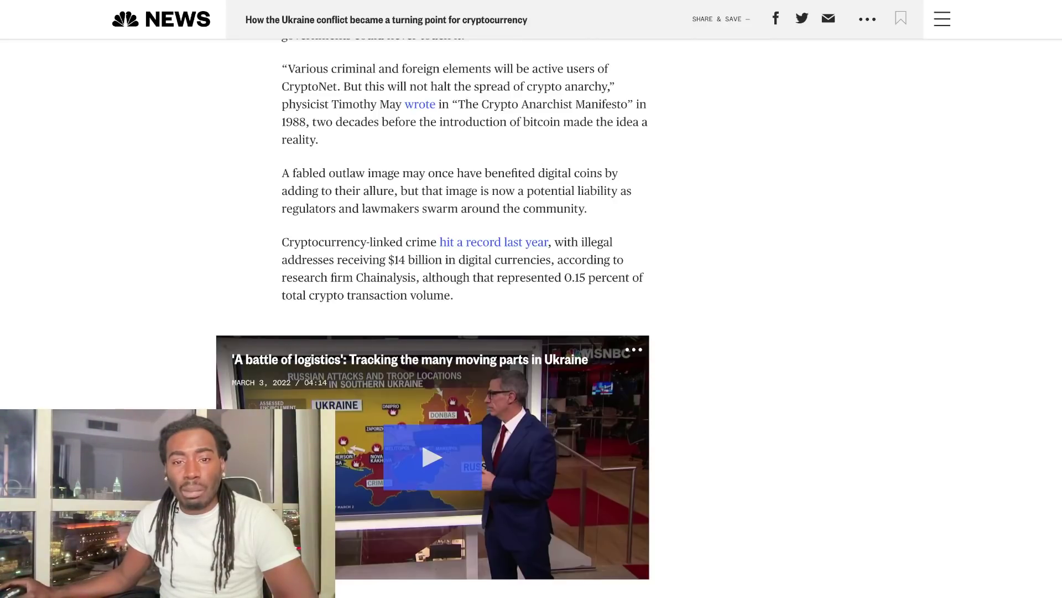
scroll(465, 307, down, 1)
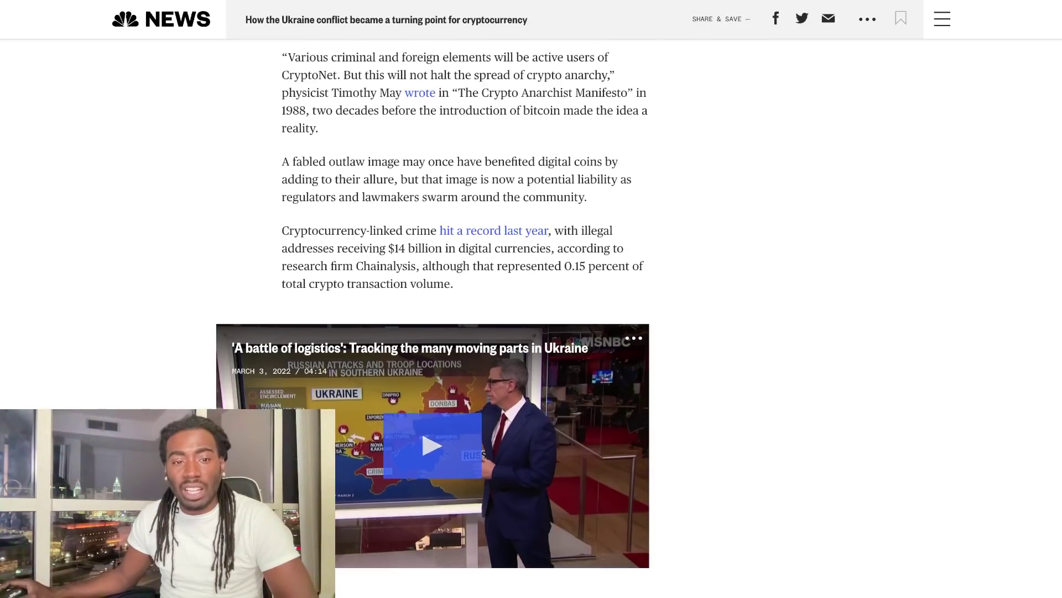
scroll(464, 308, down, 2)
scroll(466, 308, down, 1)
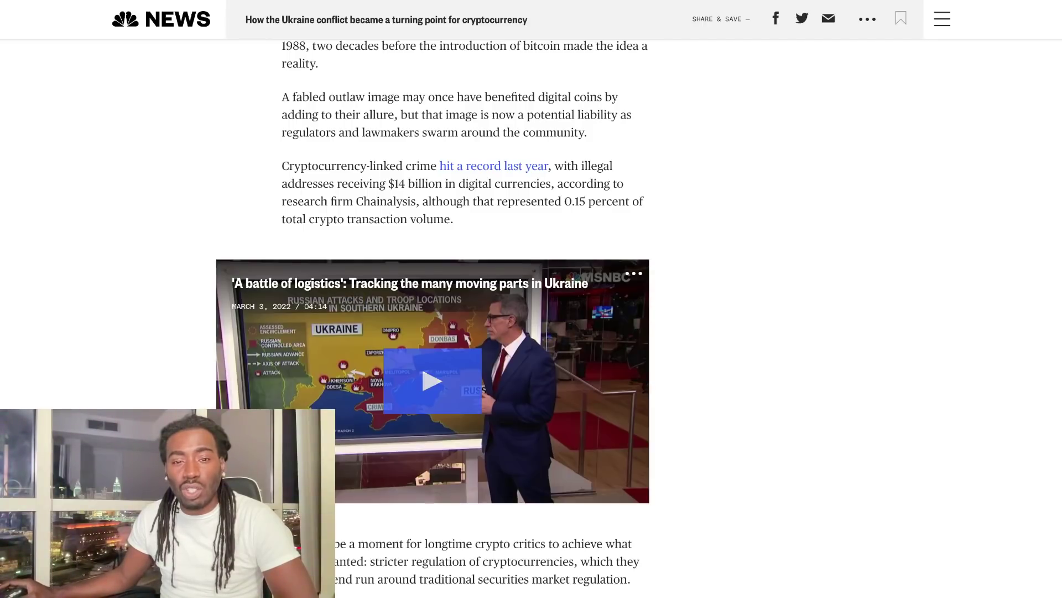
scroll(531, 332, down, 1)
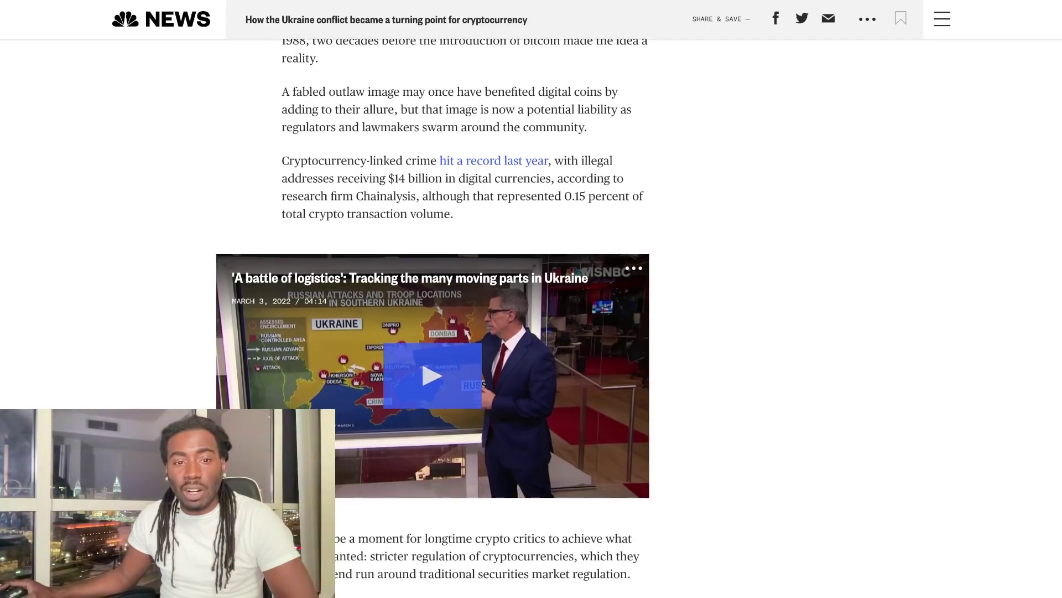
scroll(432, 316, down, 1)
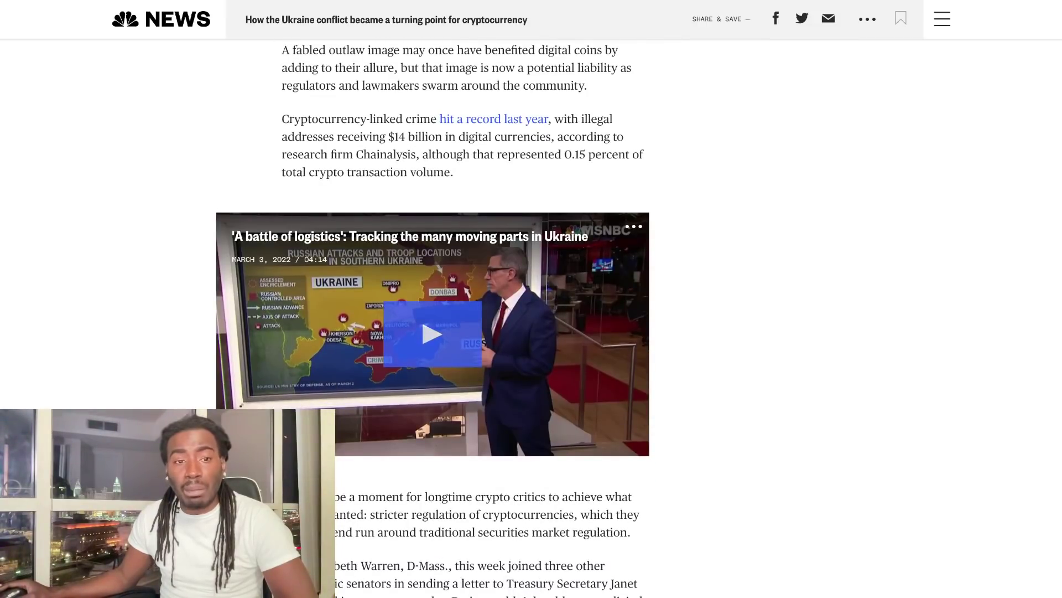
scroll(431, 316, down, 3)
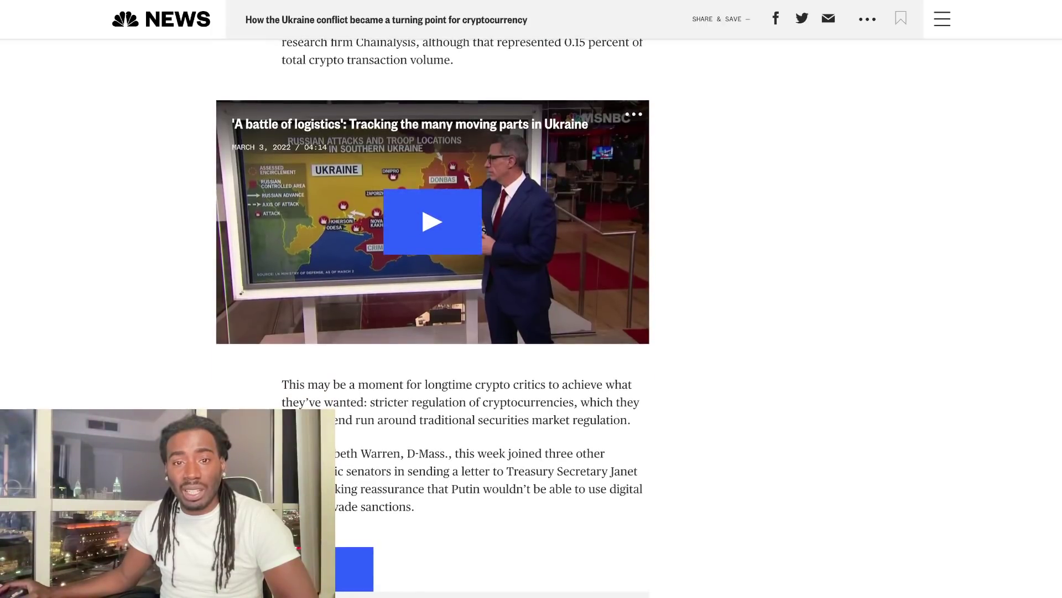
scroll(431, 316, down, 1)
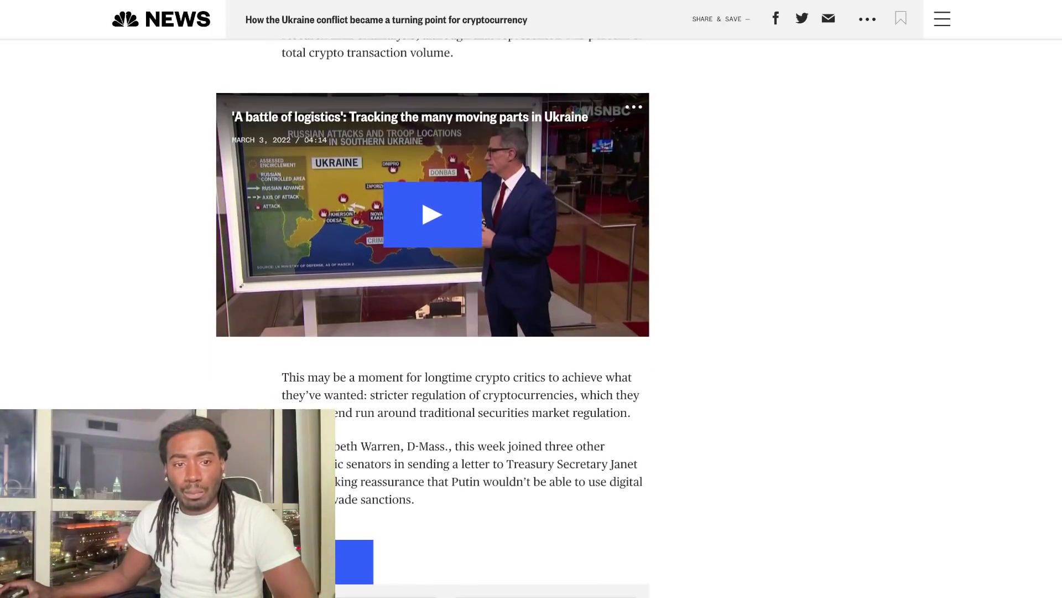
scroll(432, 316, down, 3)
scroll(431, 316, down, 3)
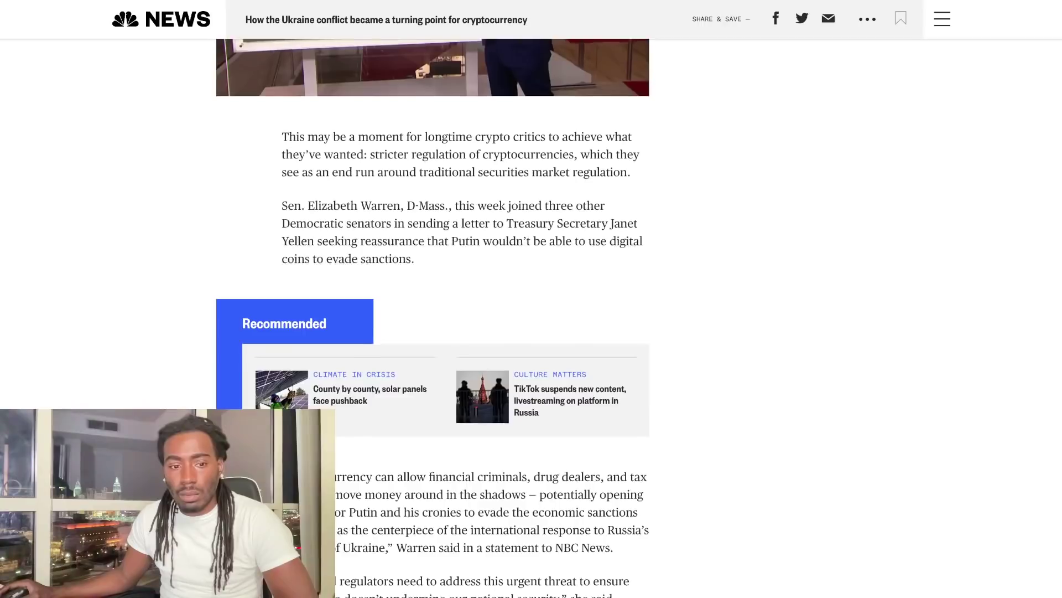
scroll(431, 315, down, 1)
scroll(431, 315, down, 1)
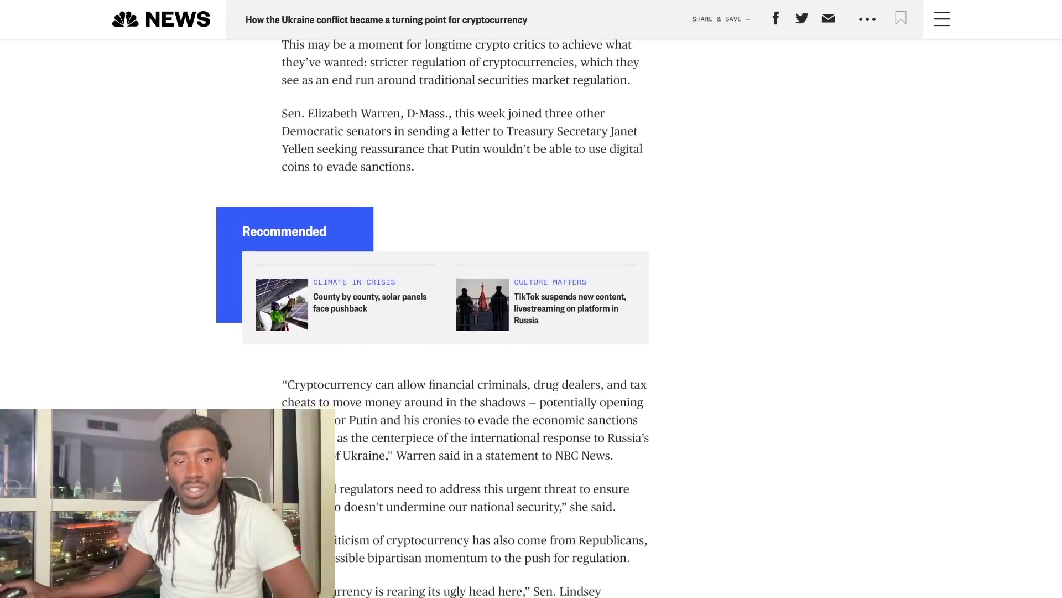
scroll(432, 313, down, 2)
scroll(432, 313, down, 2)
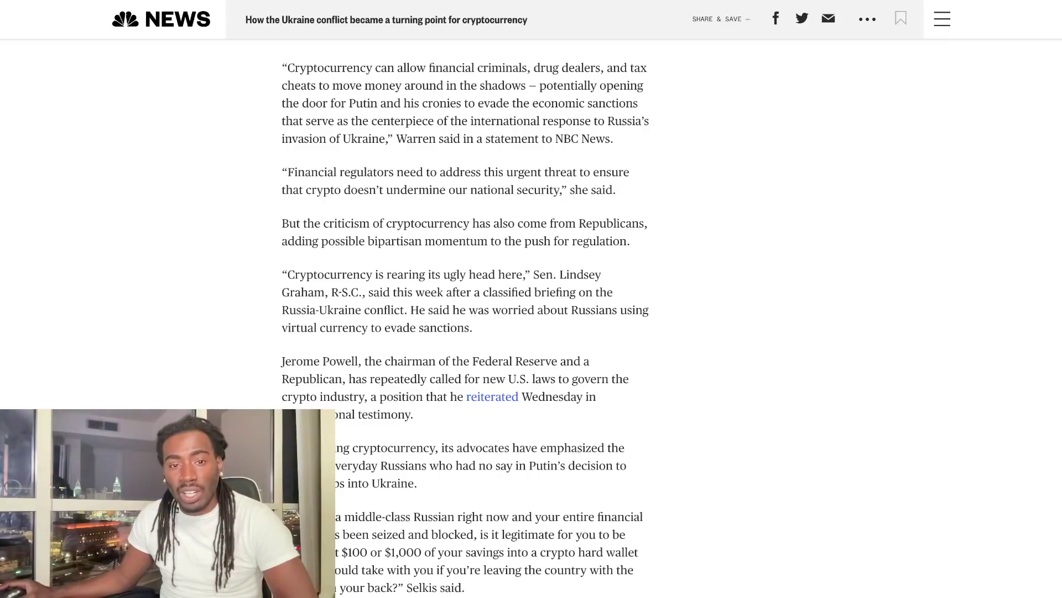
scroll(464, 324, down, 1)
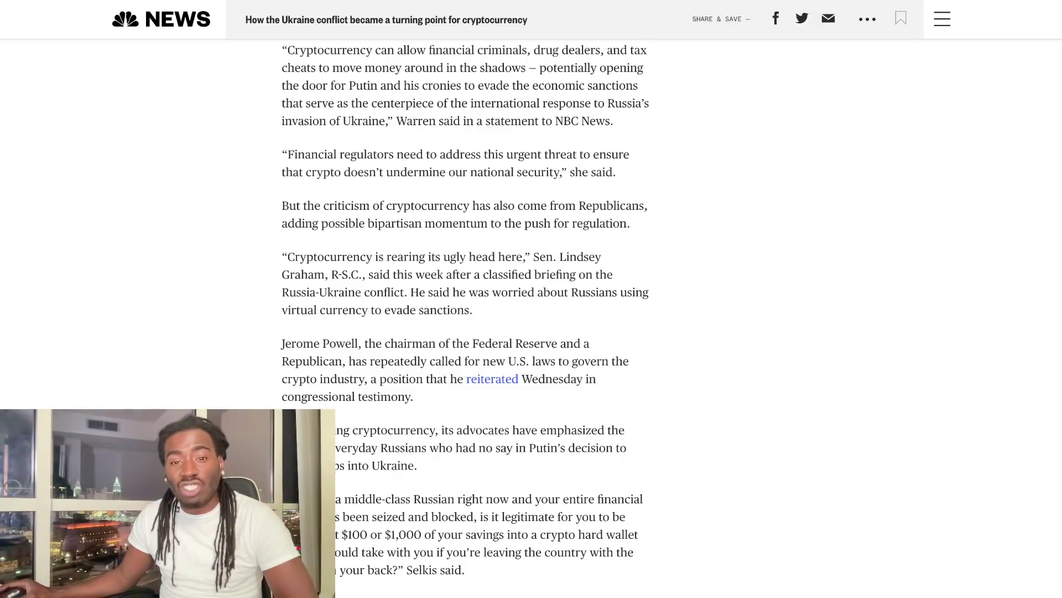
scroll(465, 324, down, 1)
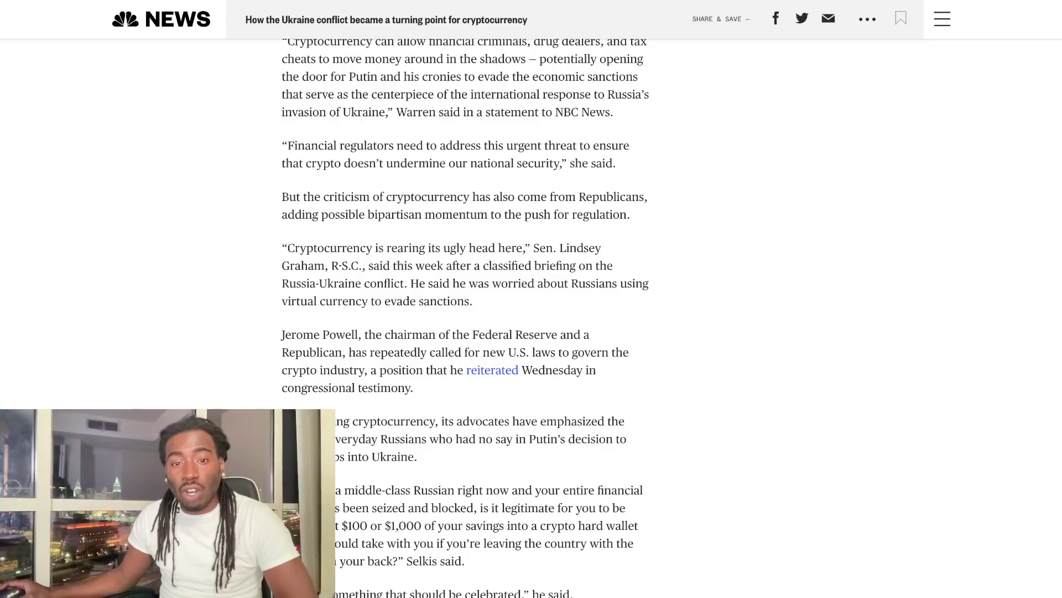
scroll(465, 316, down, 1)
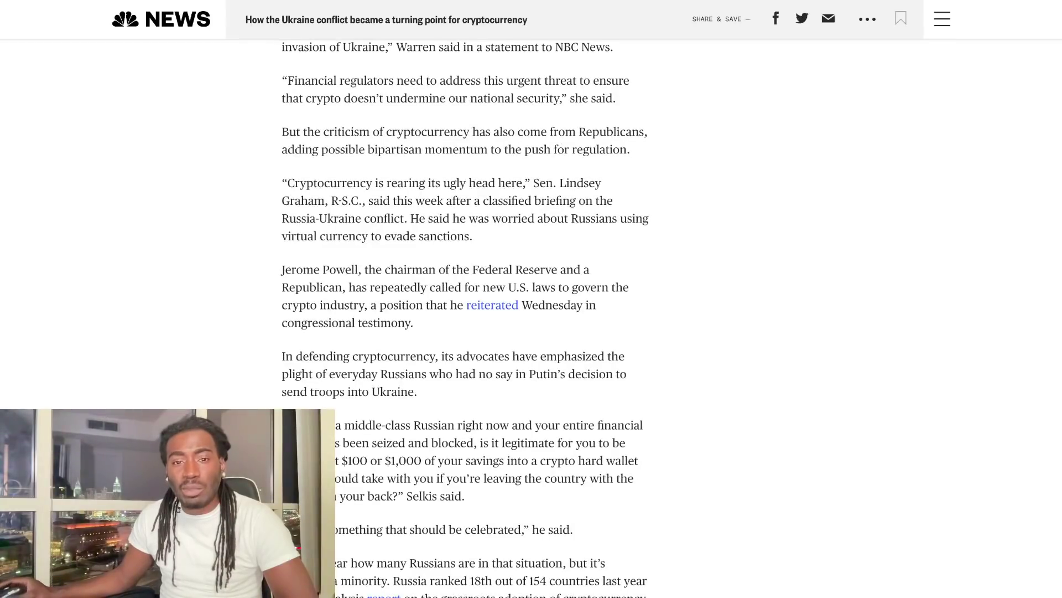
scroll(464, 324, down, 1)
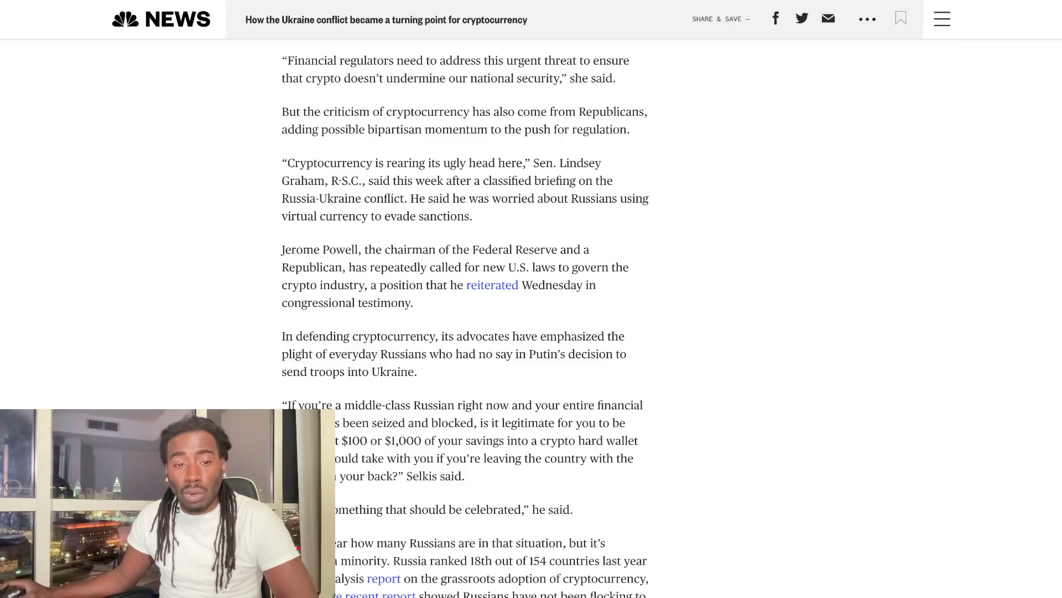
scroll(465, 318, down, 1)
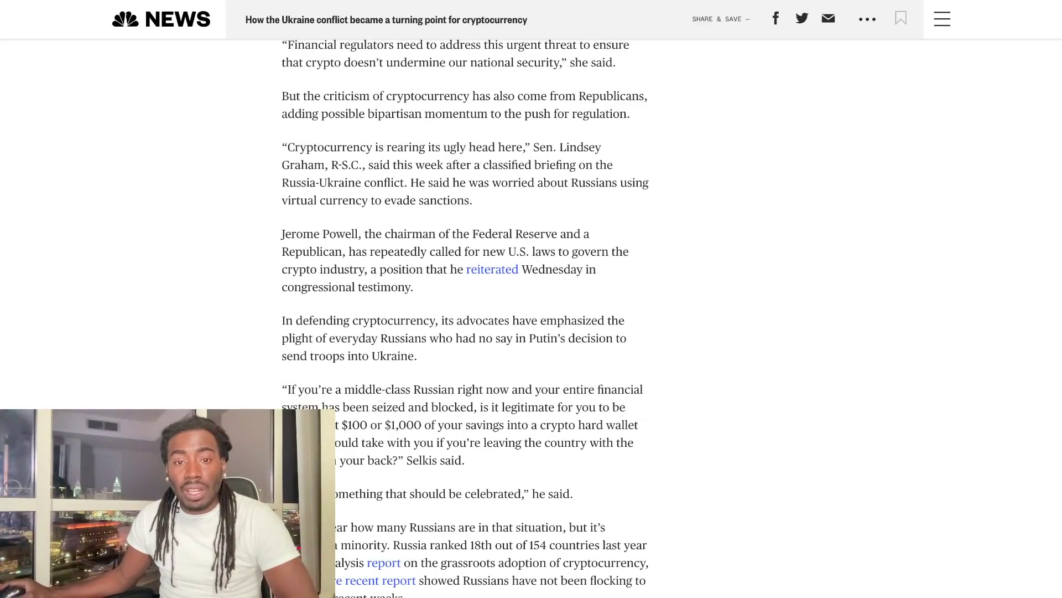
scroll(465, 318, down, 3)
scroll(465, 319, down, 1)
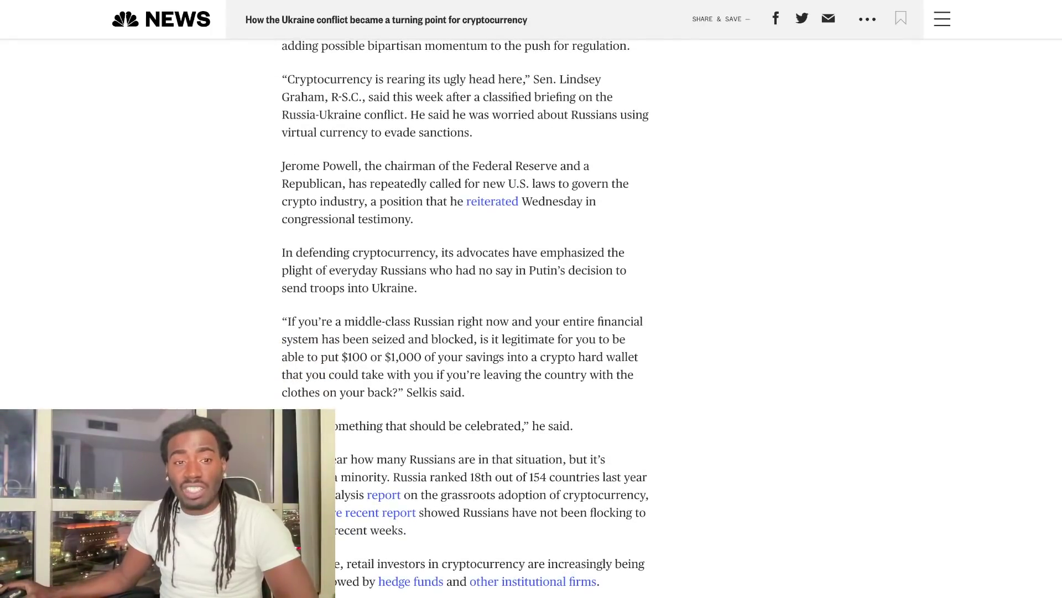
scroll(465, 318, down, 1)
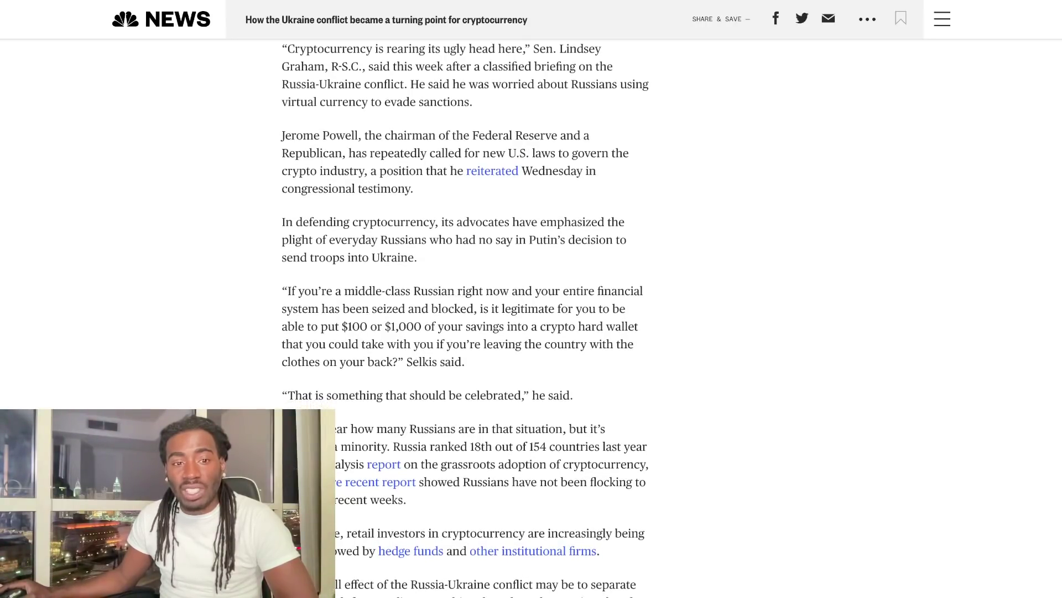
scroll(465, 317, down, 1)
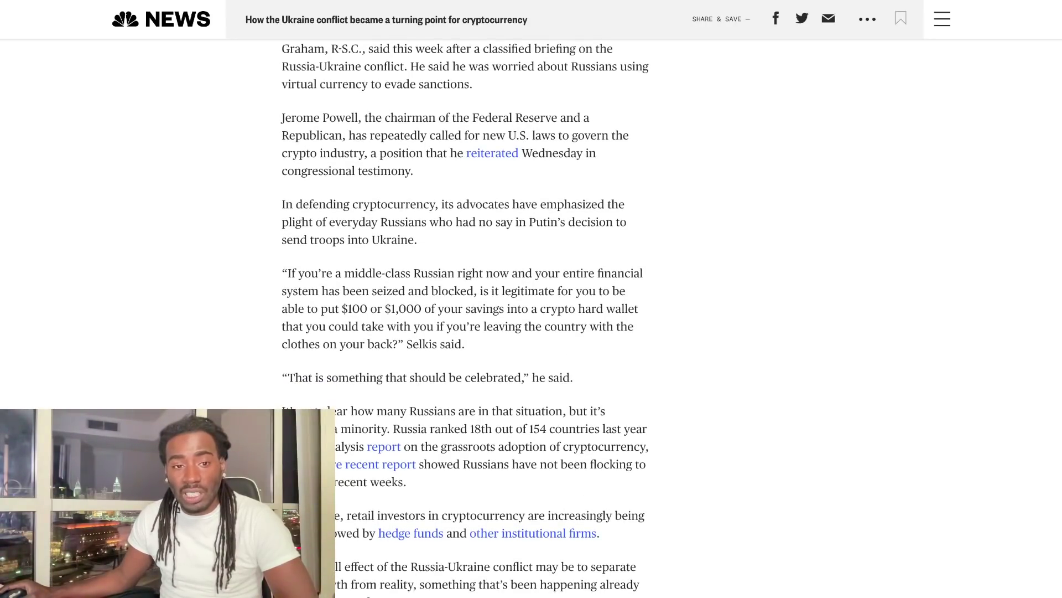
scroll(465, 316, down, 2)
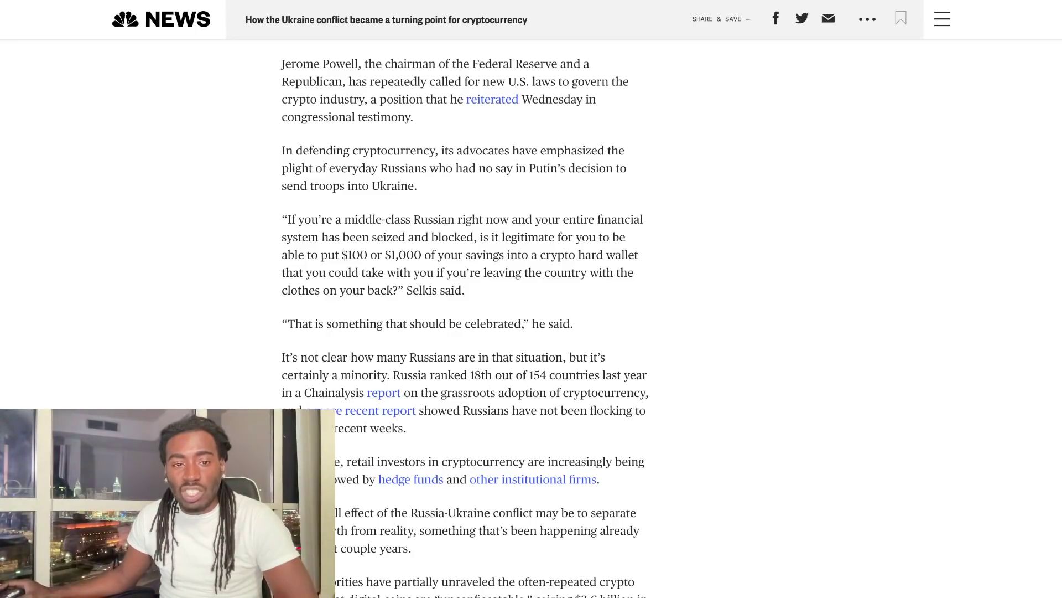
scroll(466, 315, down, 1)
scroll(465, 315, down, 1)
scroll(465, 315, down, 1)
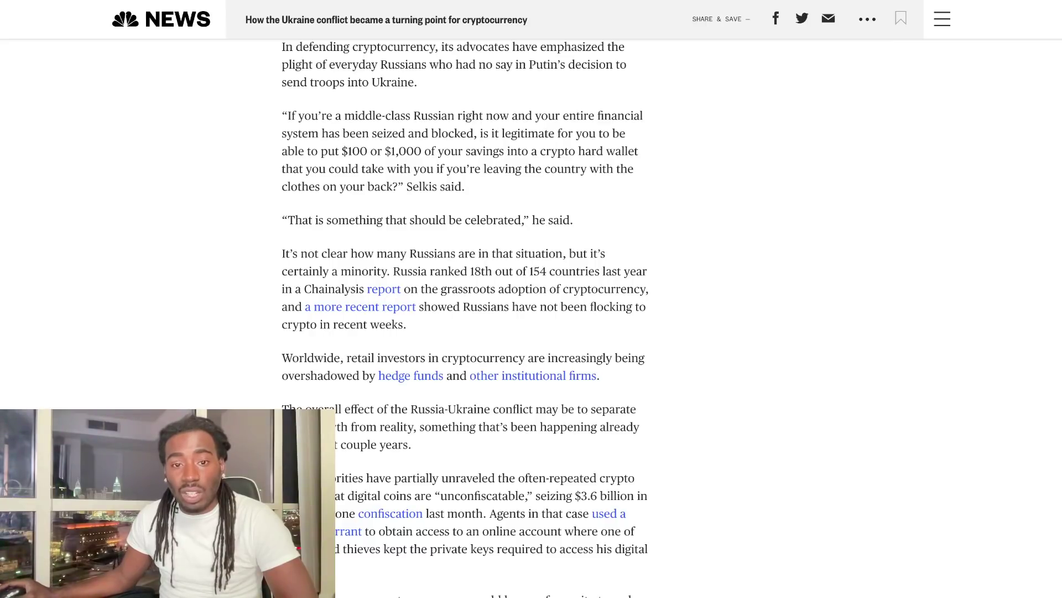
scroll(464, 316, down, 1)
scroll(465, 315, down, 1)
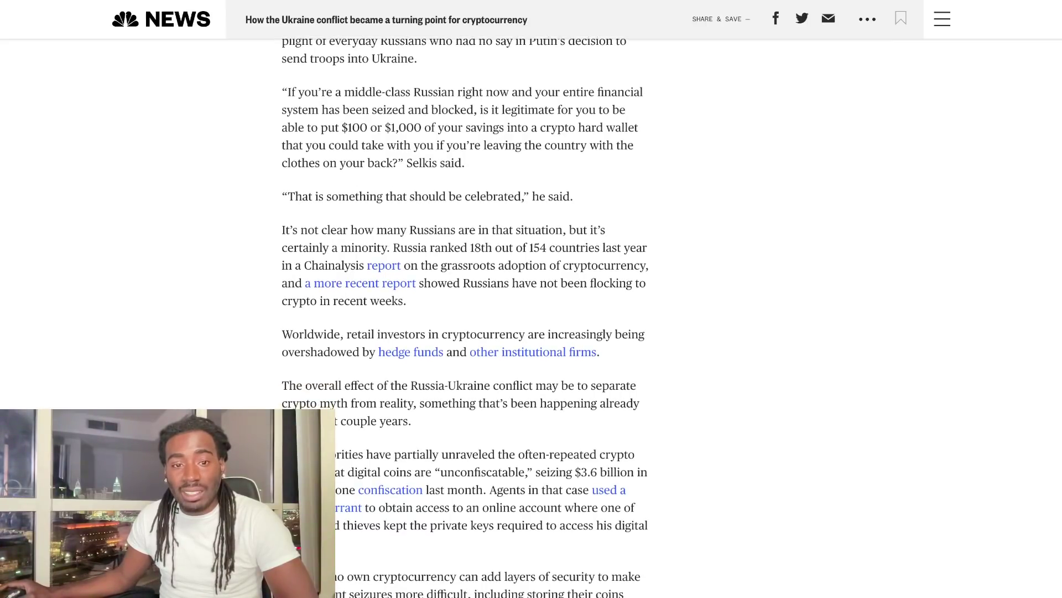
scroll(465, 315, down, 1)
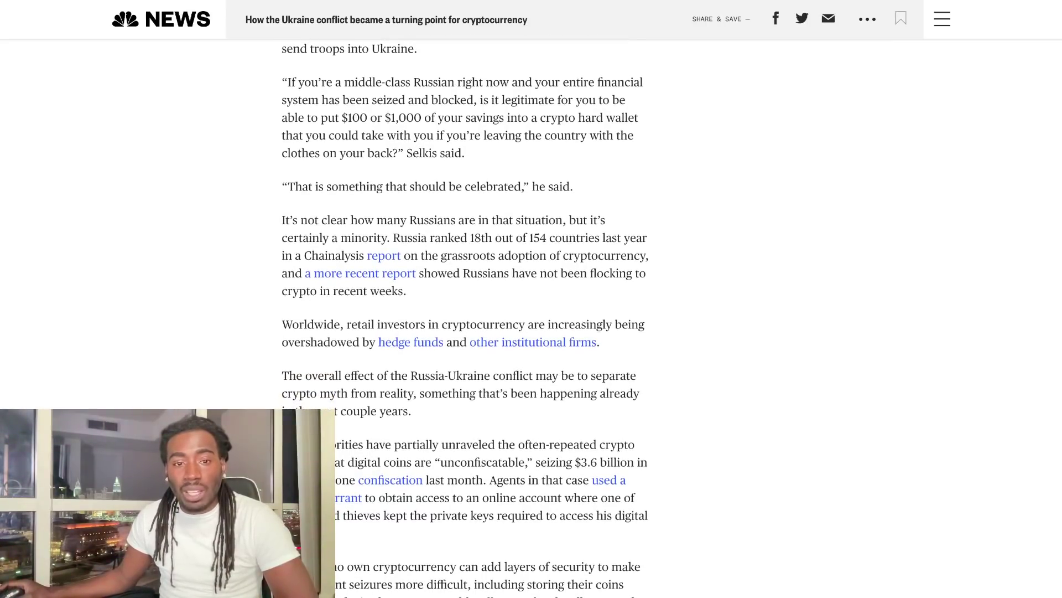
scroll(465, 316, down, 1)
scroll(465, 315, down, 1)
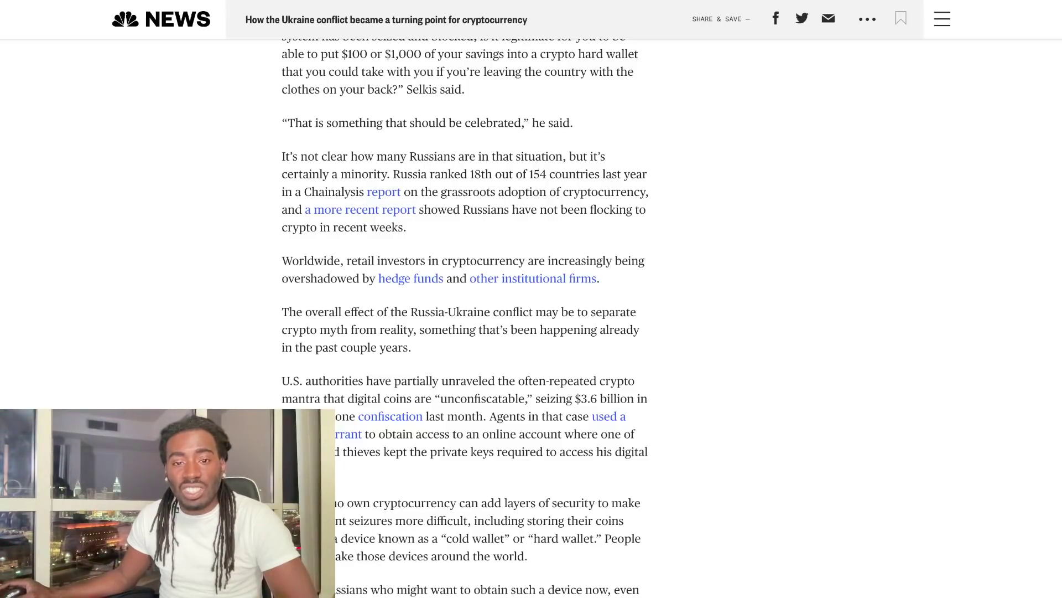
scroll(465, 315, down, 1)
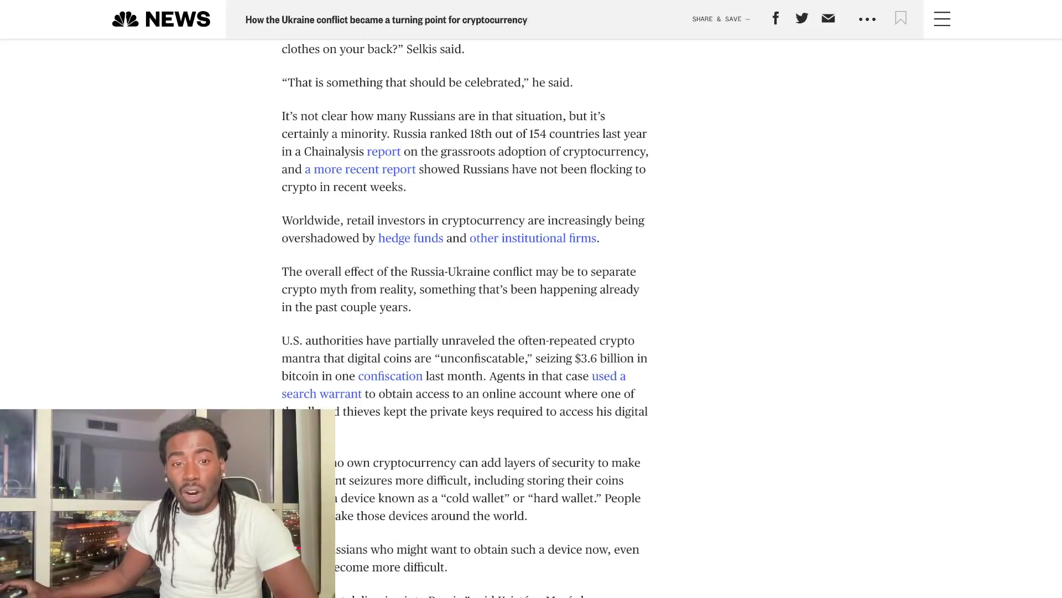
scroll(465, 316, down, 1)
scroll(465, 315, down, 1)
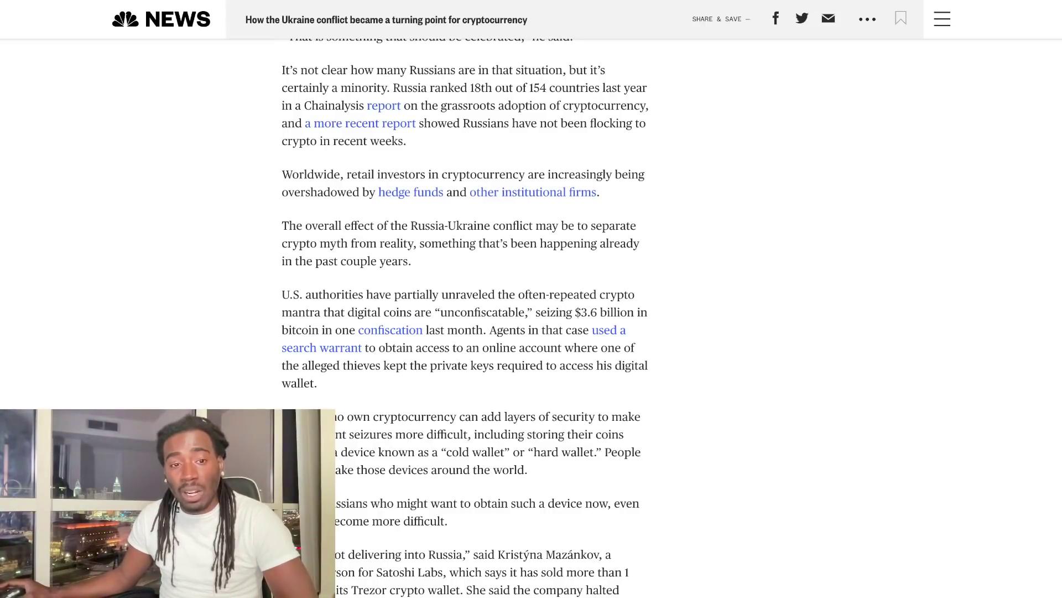
scroll(465, 316, down, 1)
scroll(465, 315, down, 1)
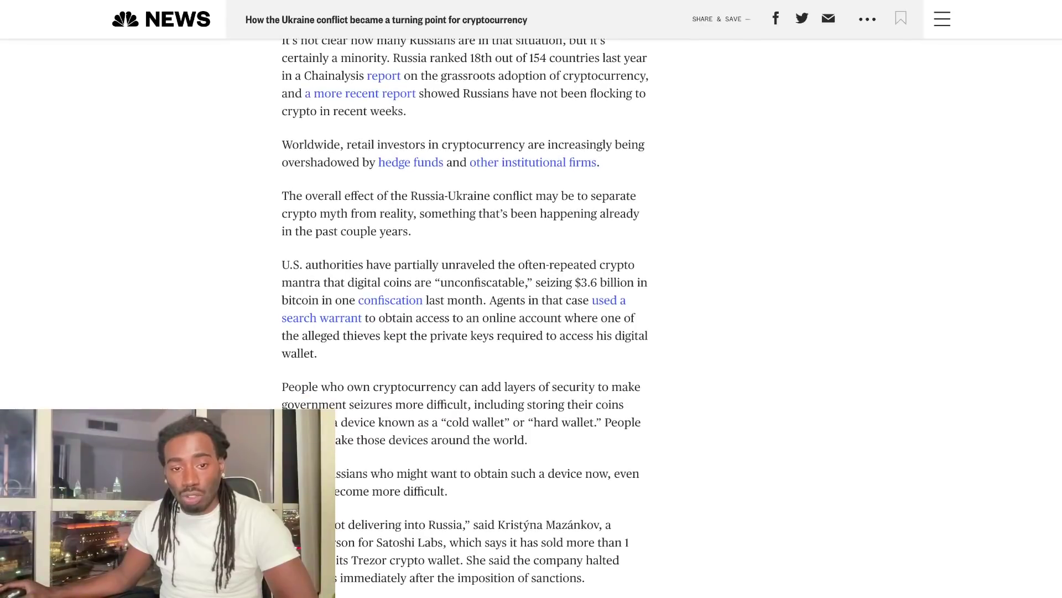
scroll(465, 315, down, 1)
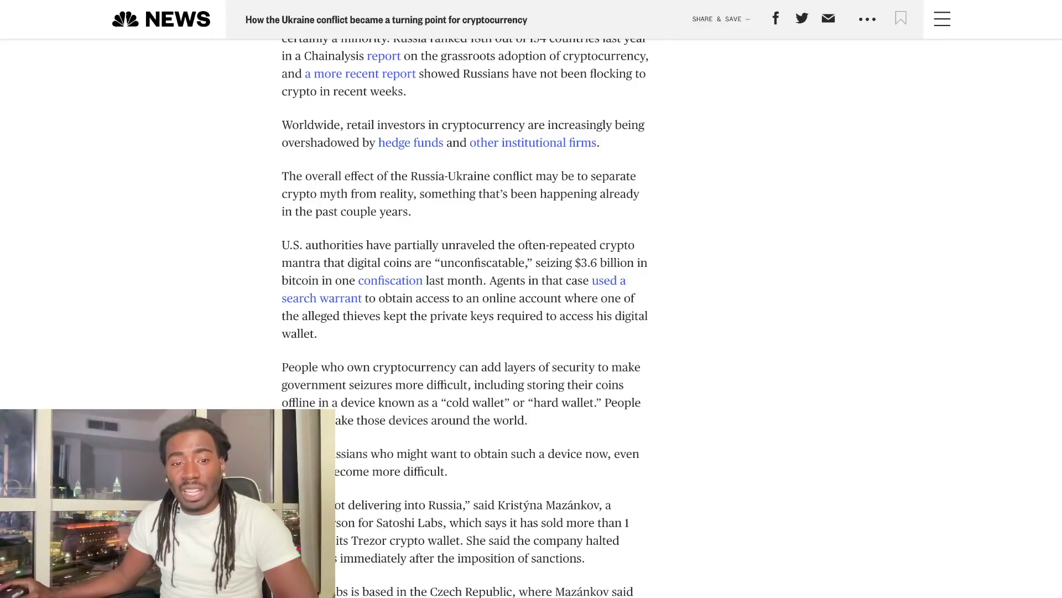
scroll(465, 315, down, 1)
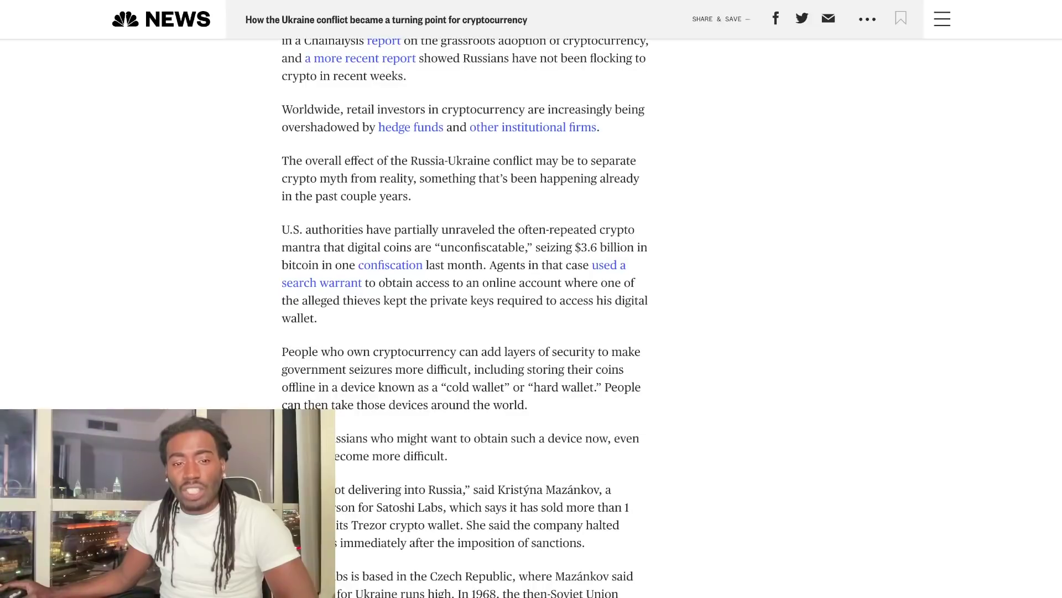
scroll(465, 315, down, 1)
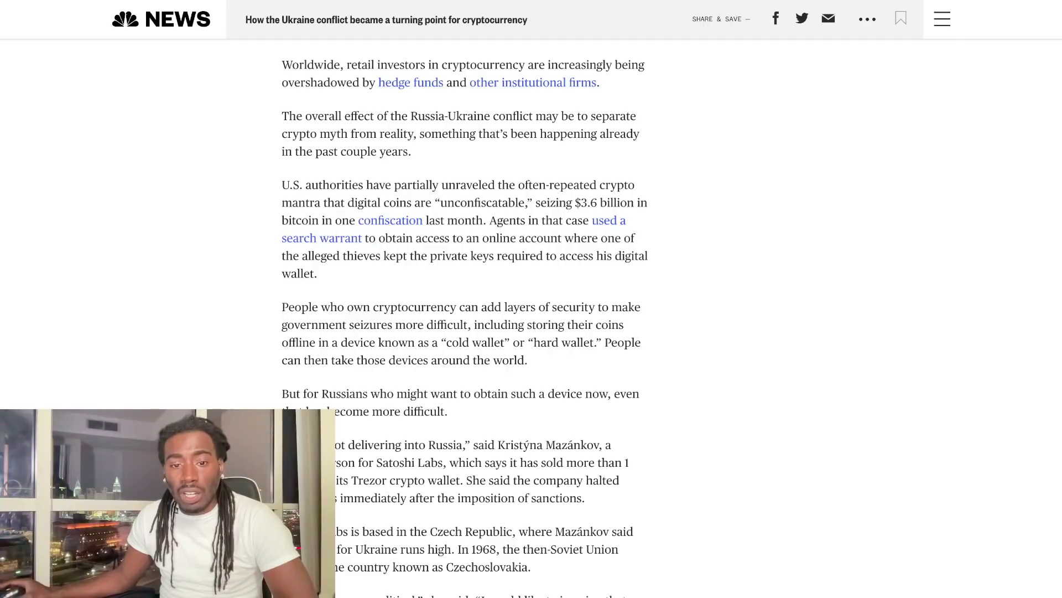
scroll(465, 316, down, 1)
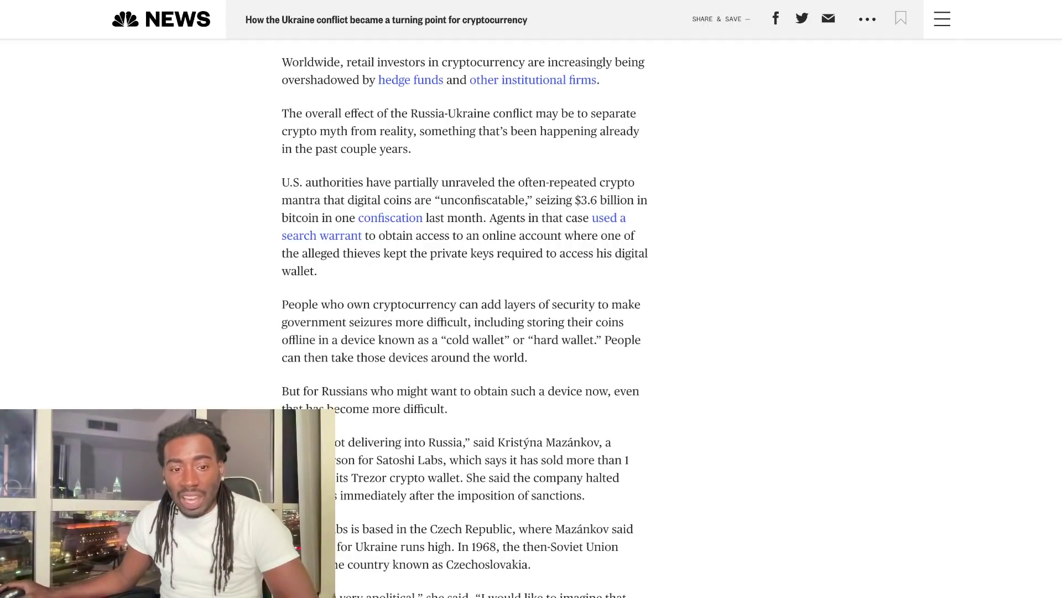
scroll(465, 323, down, 2)
scroll(466, 322, down, 1)
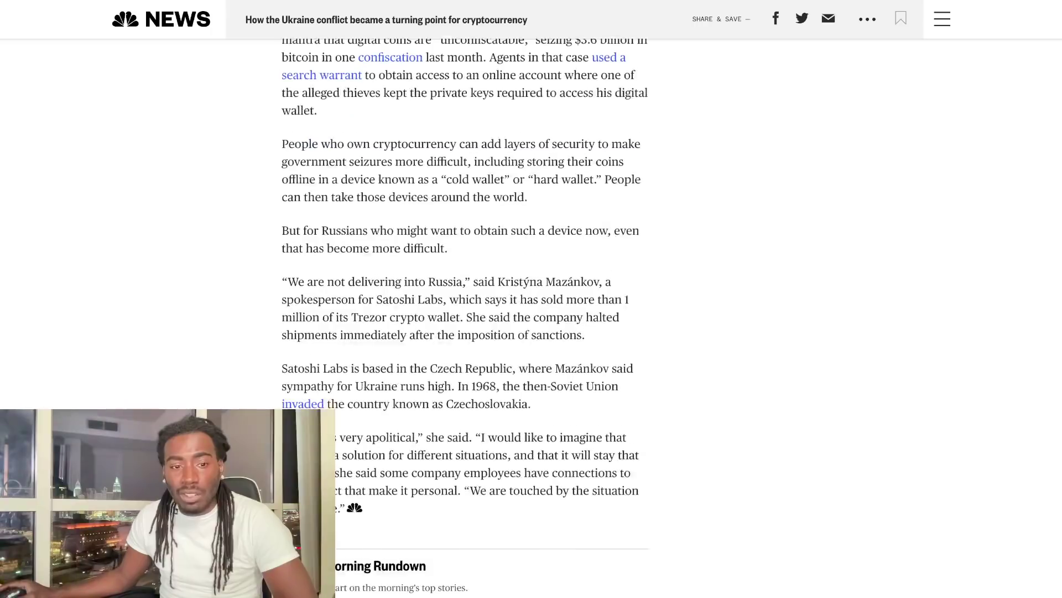
scroll(465, 315, down, 1)
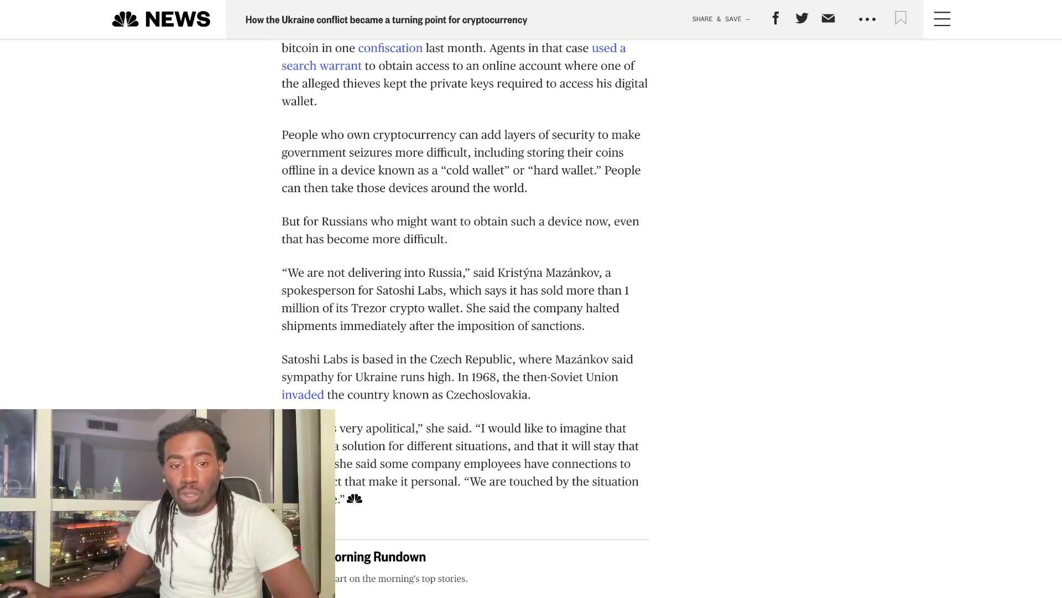
scroll(464, 299, down, 1)
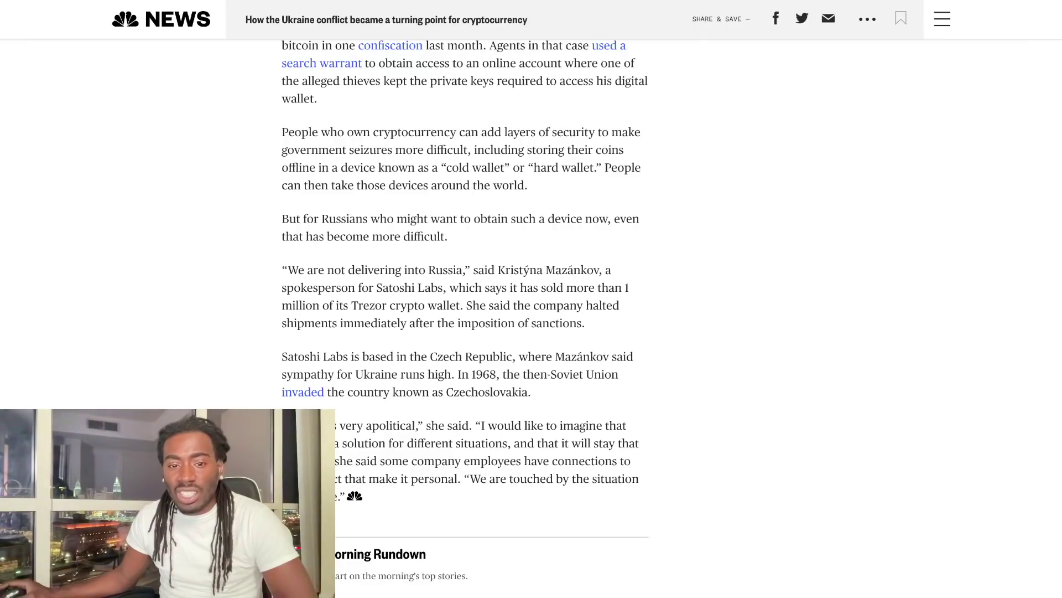
scroll(465, 299, down, 1)
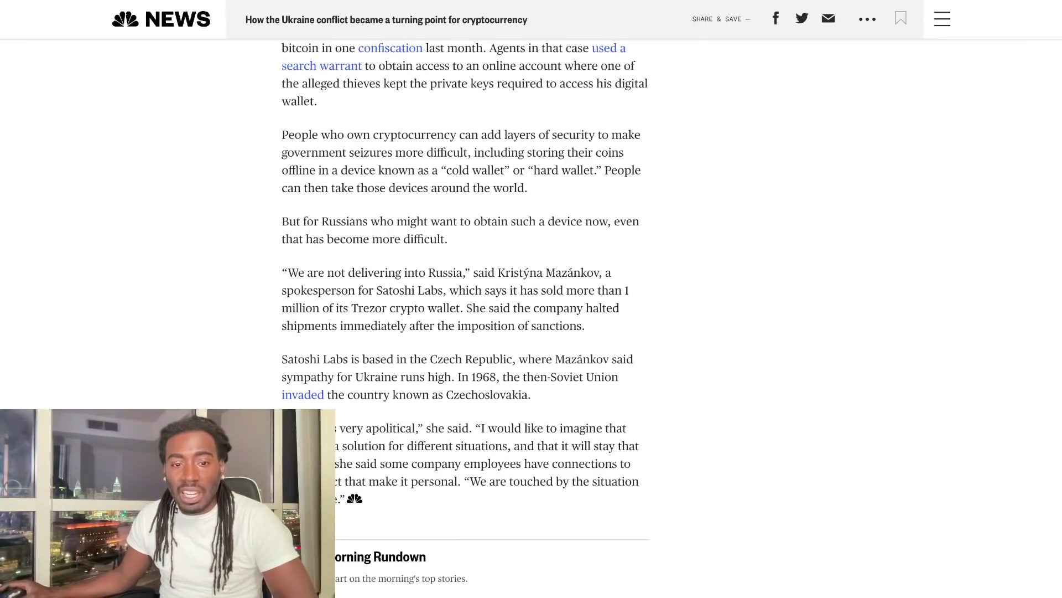
scroll(465, 299, down, 1)
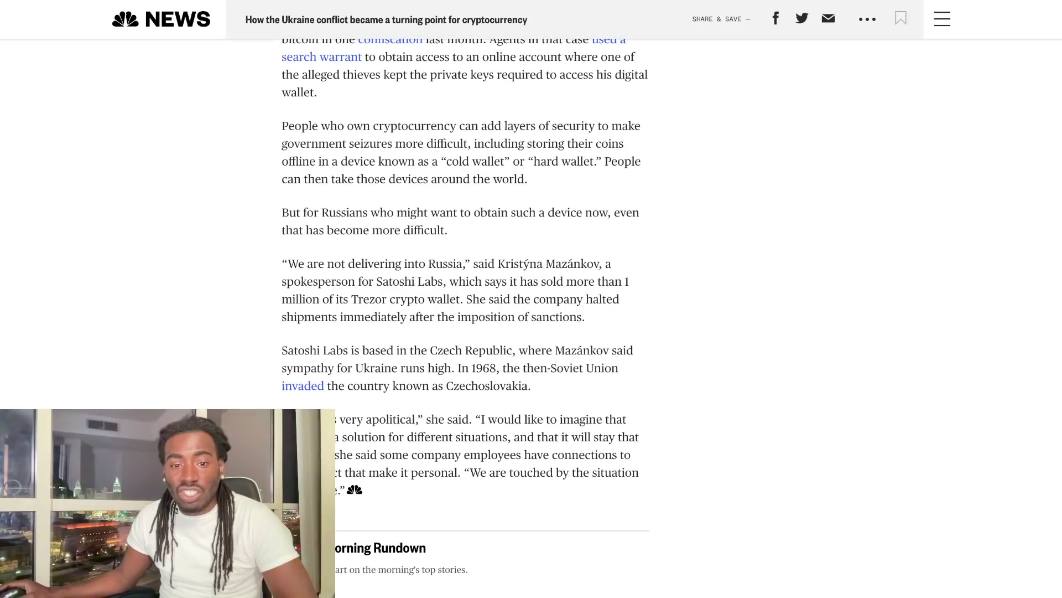
scroll(466, 317, down, 1)
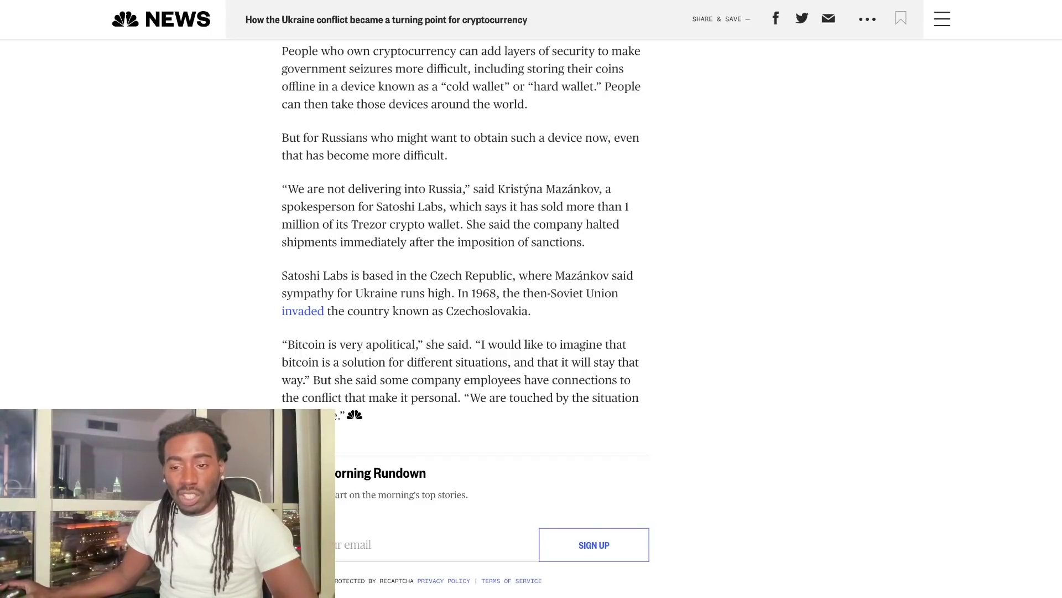
scroll(465, 315, down, 1)
scroll(465, 316, down, 3)
scroll(465, 316, down, 3)
scroll(465, 315, up, 1)
scroll(465, 315, up, 5)
scroll(465, 315, up, 1)
scroll(465, 316, up, 5)
scroll(465, 315, up, 5)
scroll(465, 315, up, 10)
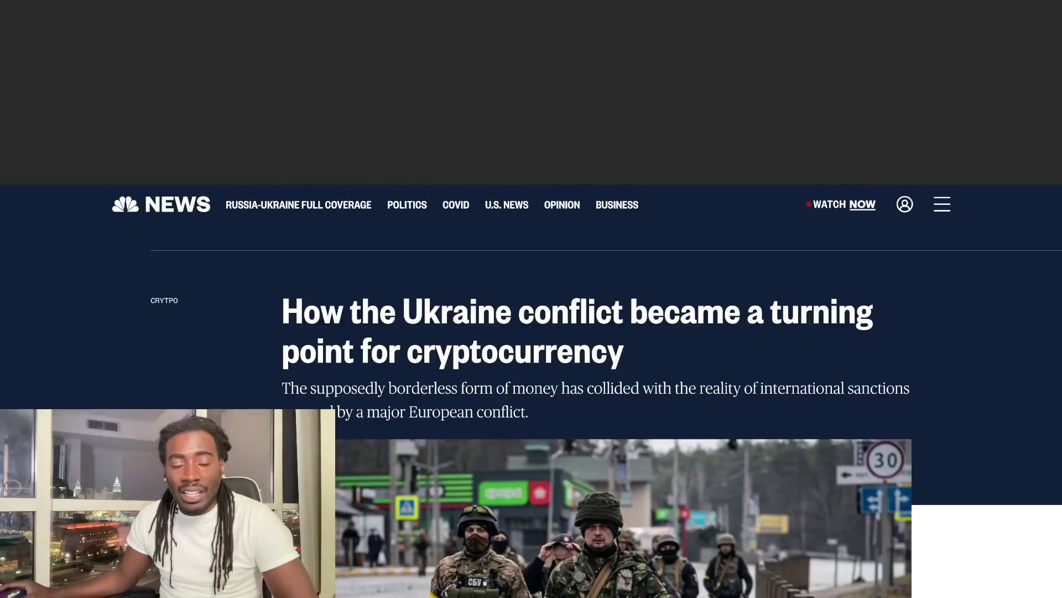